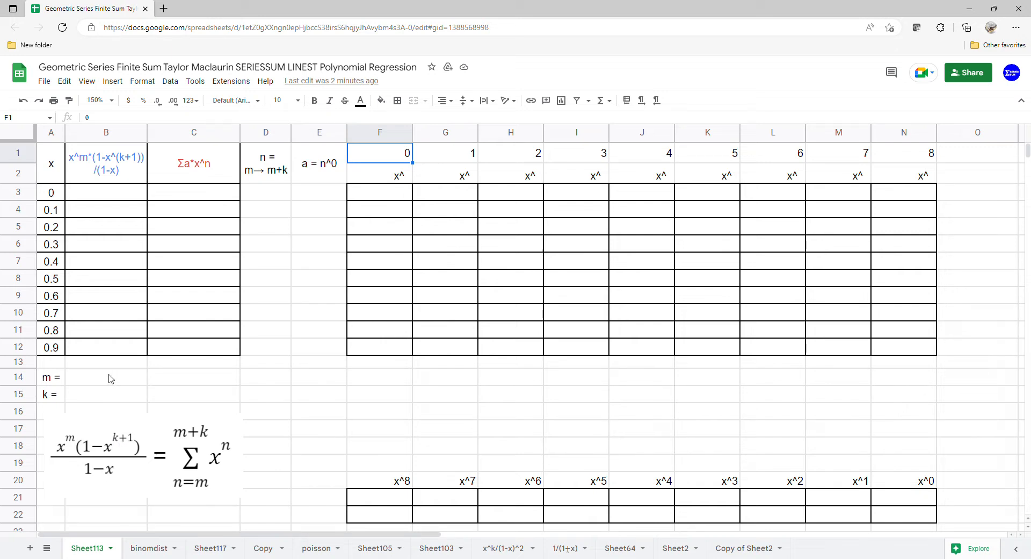
In B3, begin an array formula for the closed-form numerator: =ARRAYFORMULA(A3:A12^B14*(1-A3:A12^(B15+1)).
left_click(117, 201)
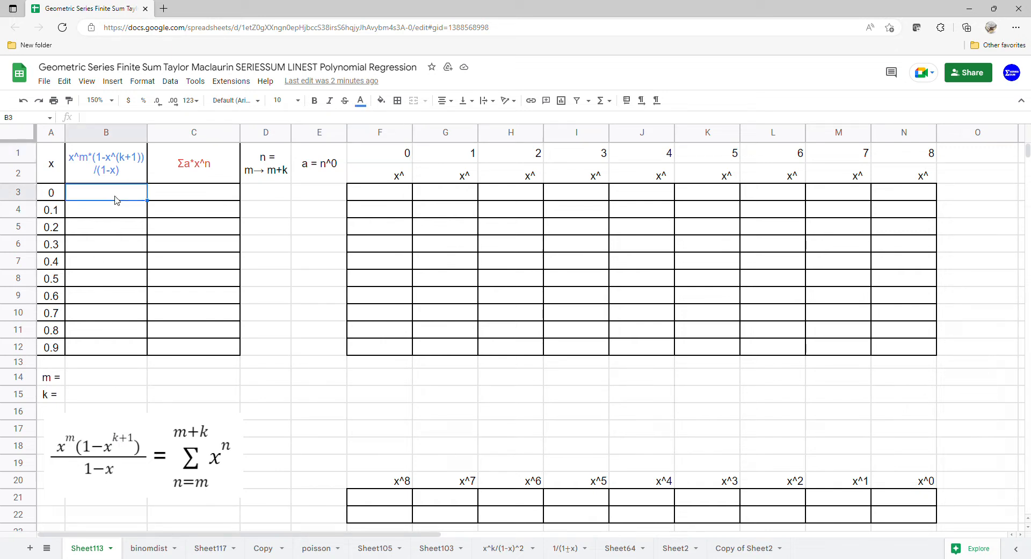
type("=arr")
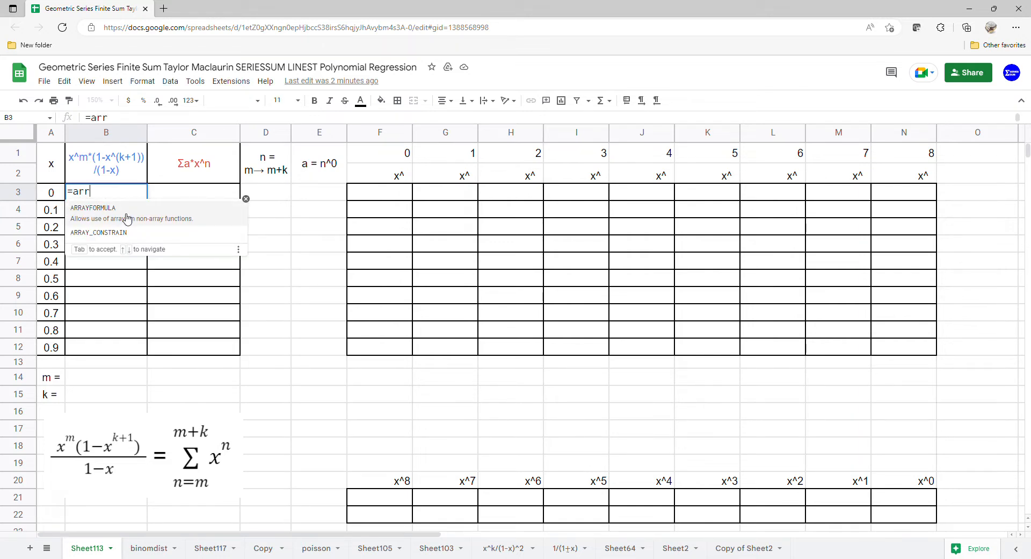
left_click(127, 218)
left_click_drag(47, 196, 48, 347)
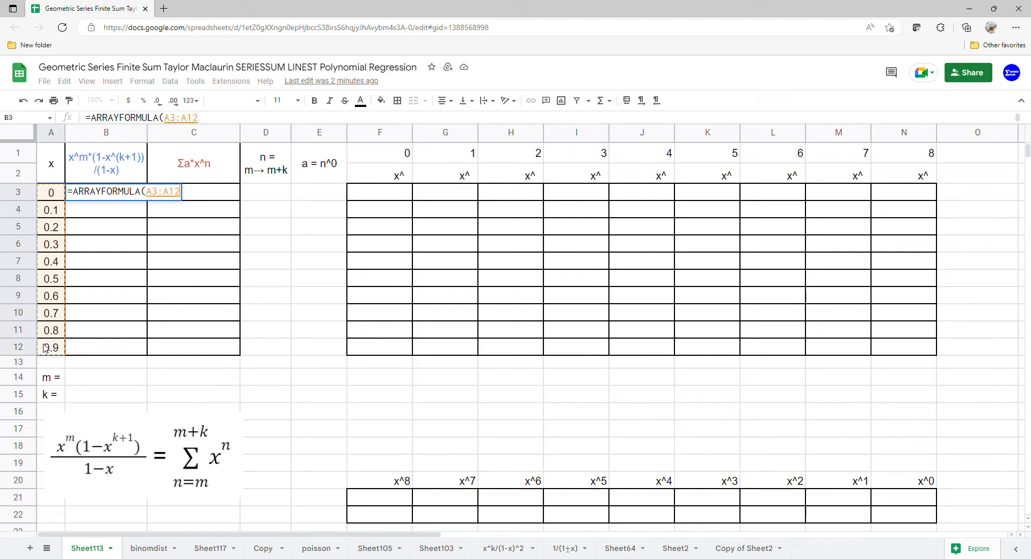
type("^")
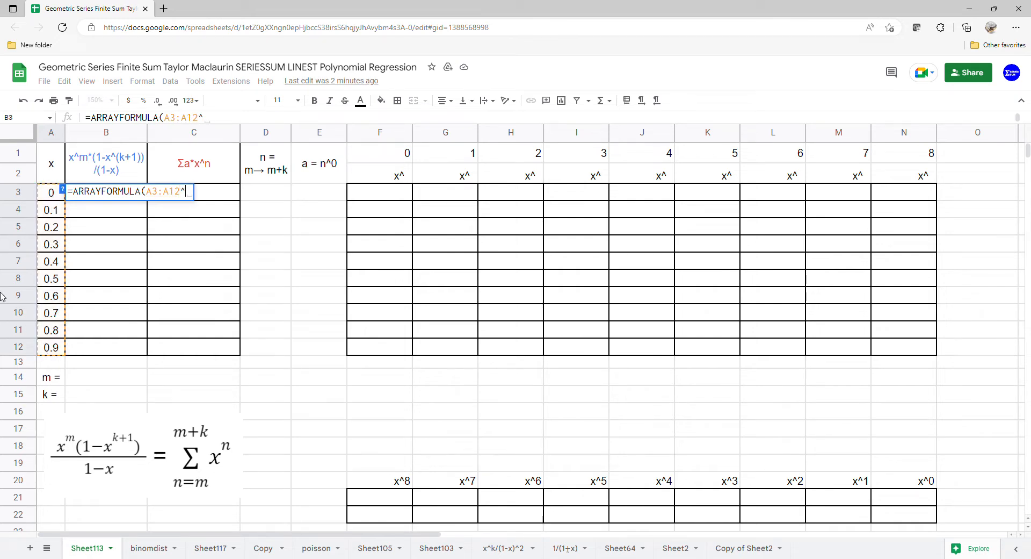
left_click(100, 382)
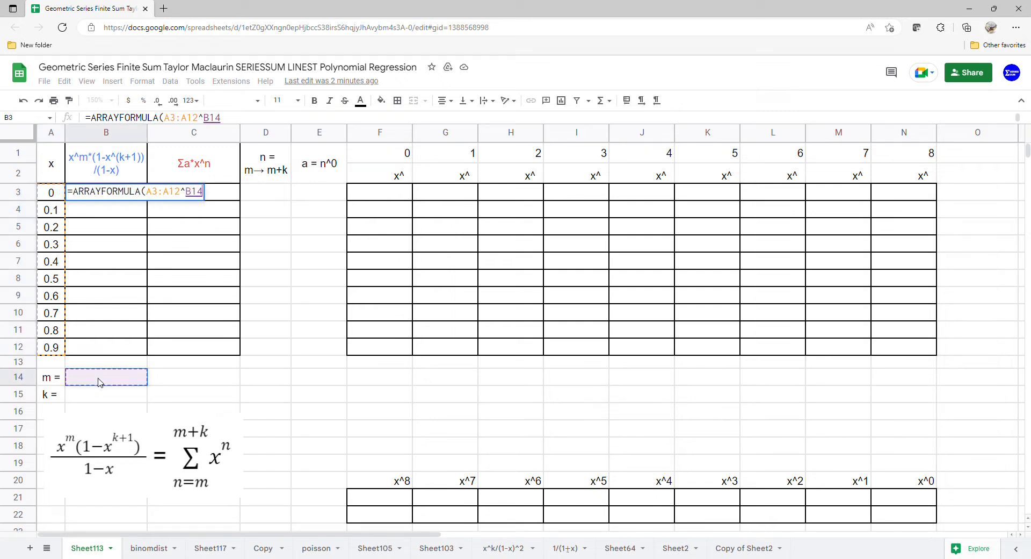
type("*(")
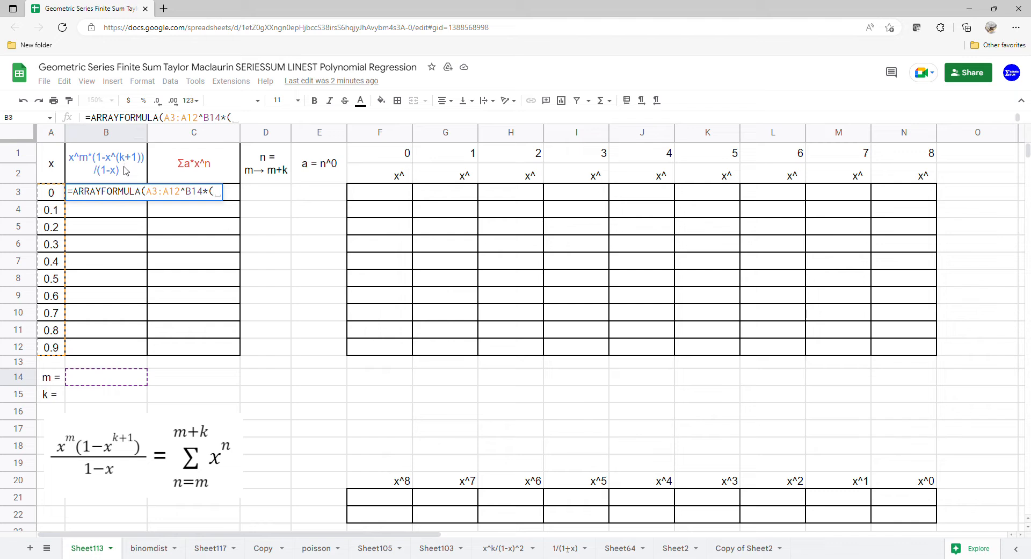
type("1-")
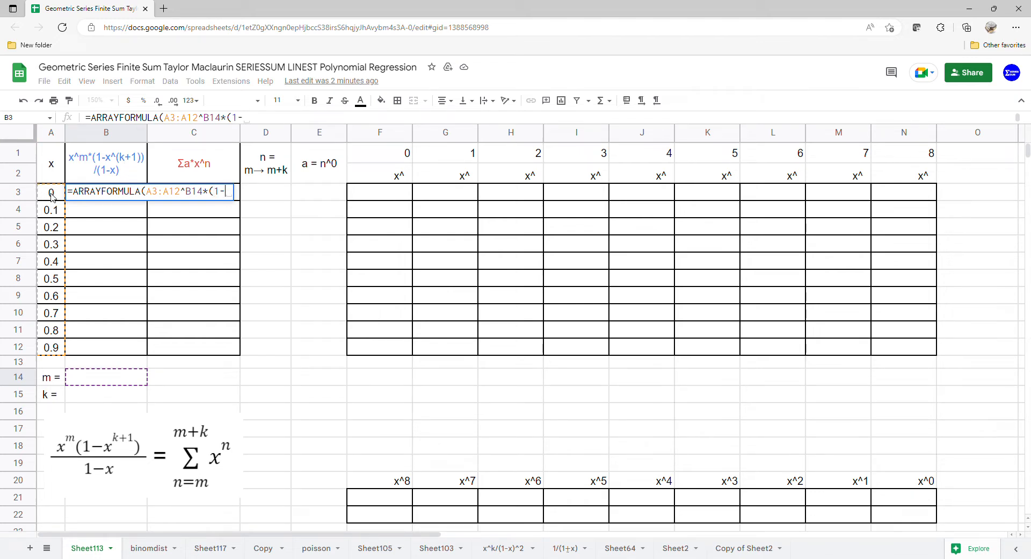
left_click_drag(52, 196, 53, 350)
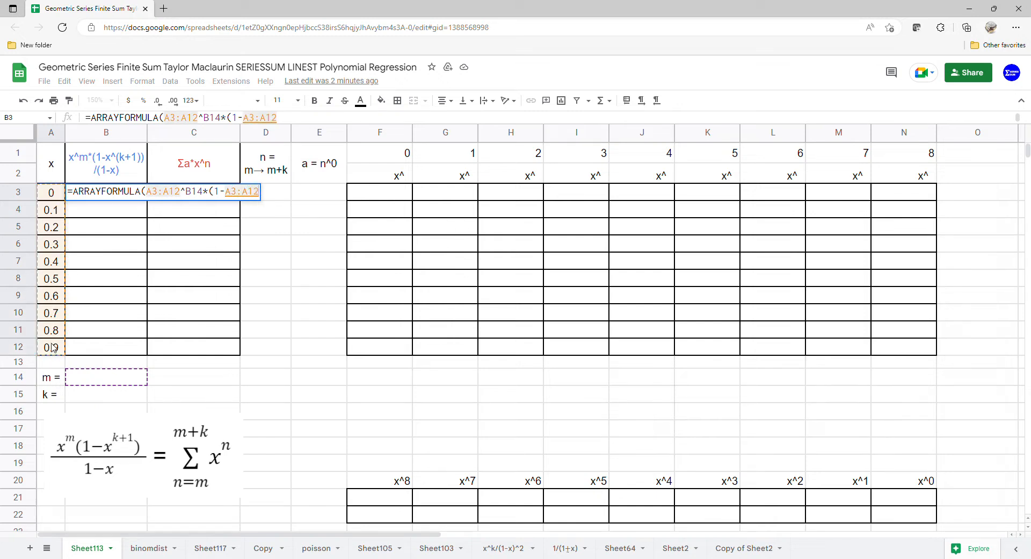
type("^")
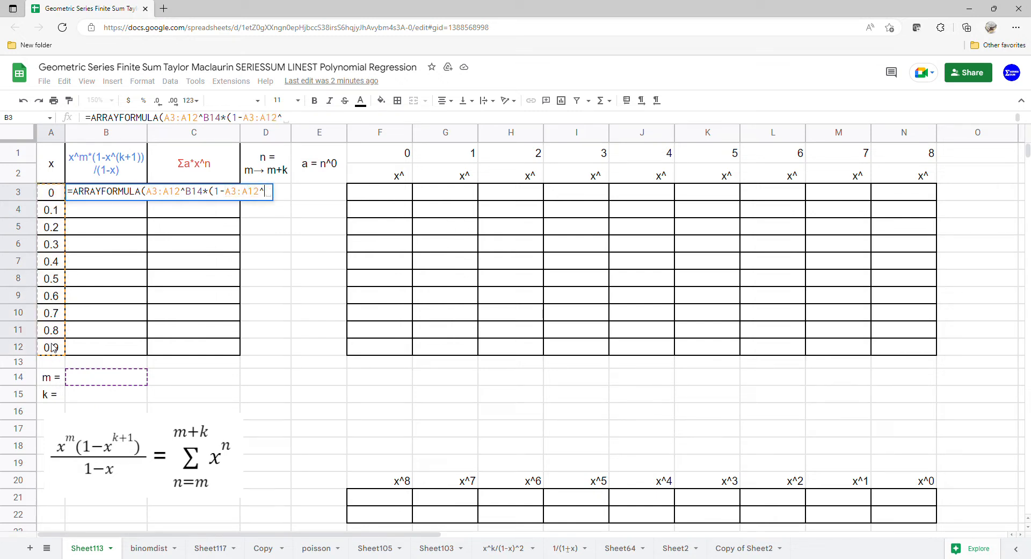
type("(")
left_click(101, 397)
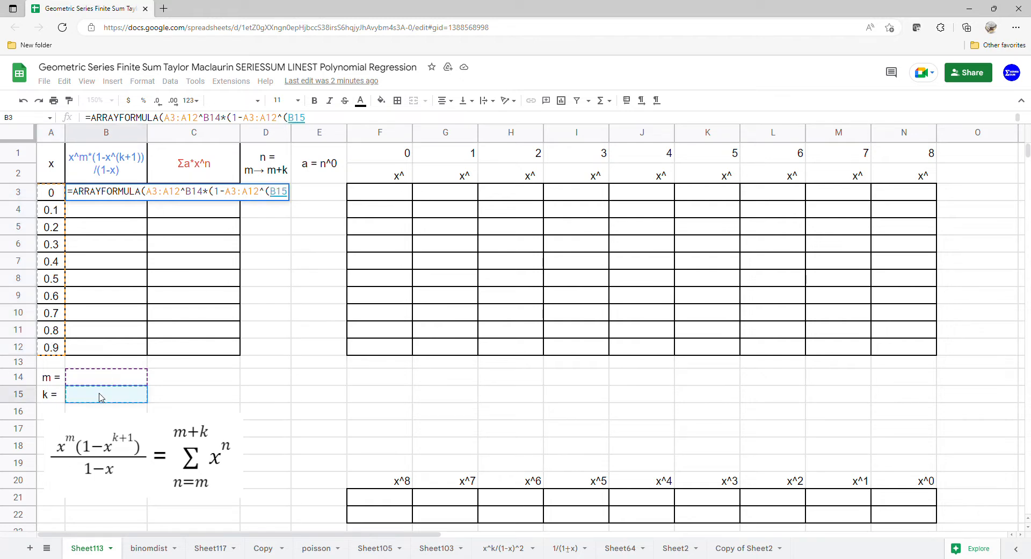
type("+1))/")
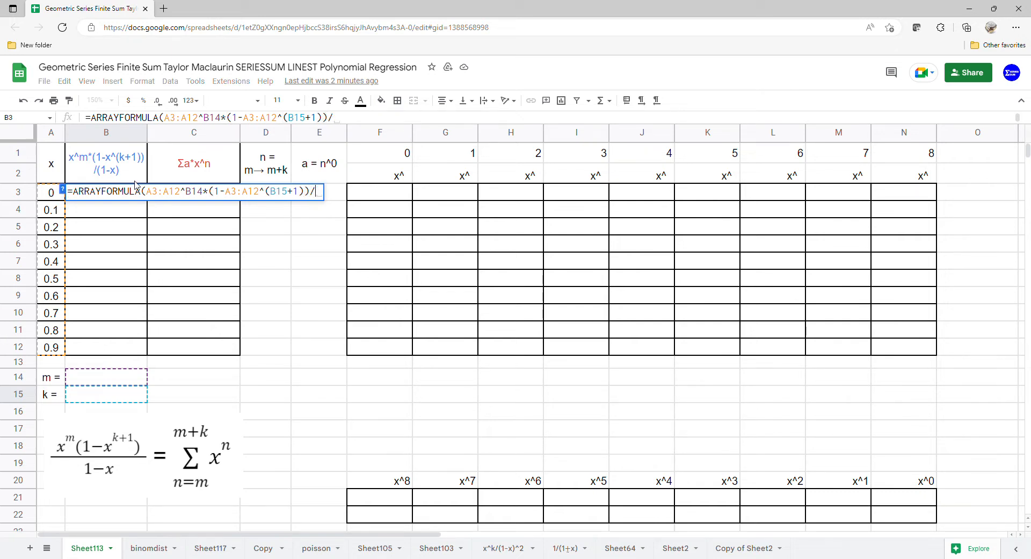
type("(1-")
Complete the B3 array formula by dividing the numerator by (1-A3:A12), and enter it.
left_click_drag(58, 203, 65, 343)
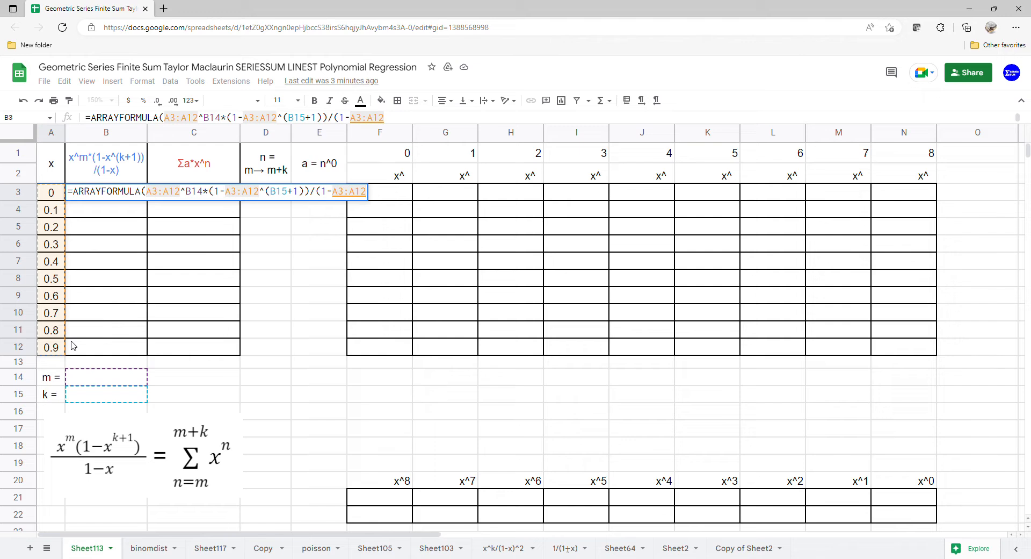
type(")")
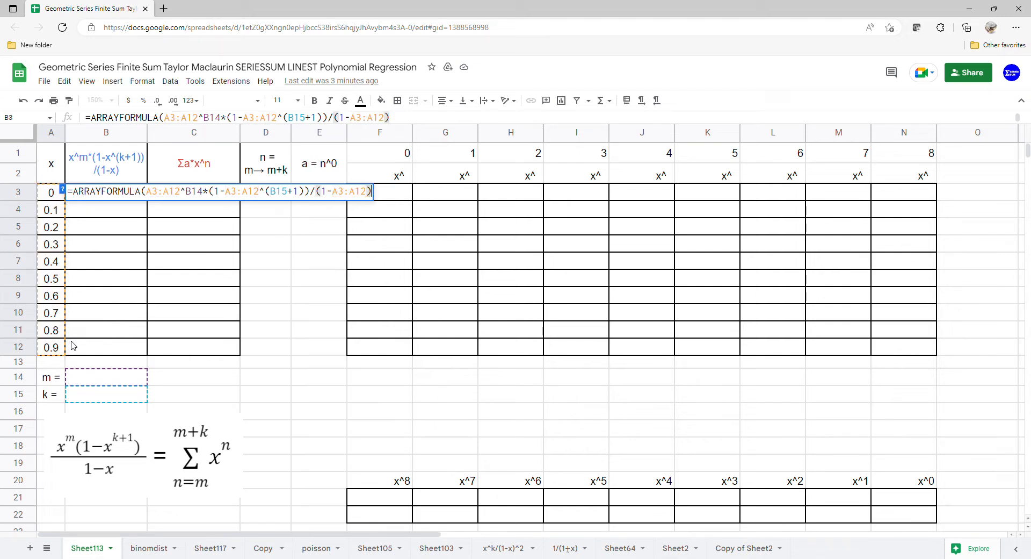
key("Return")
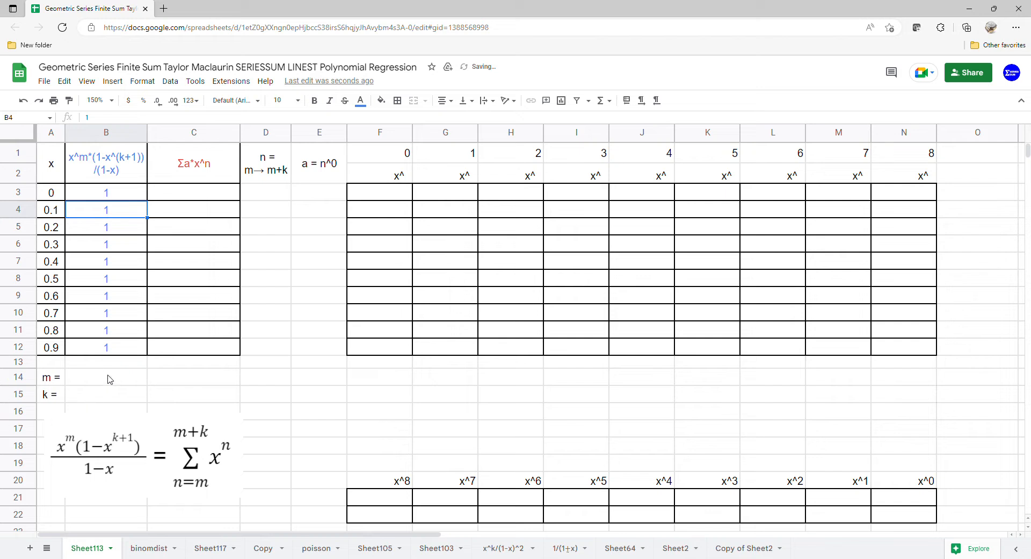
Add list-from-range data validation to the m and k cells B14:B15, using F1:N1 as the source.
left_click_drag(108, 377, 108, 401)
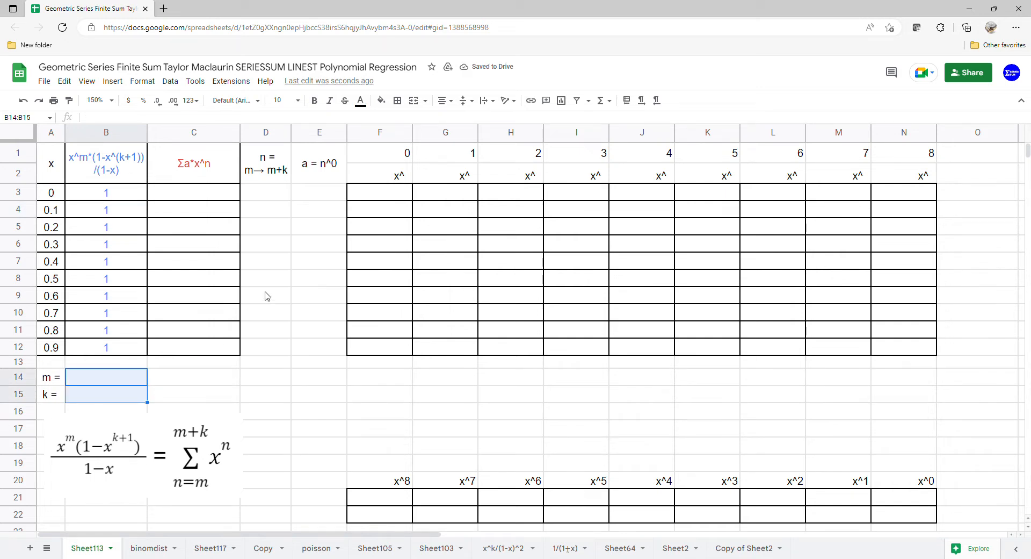
left_click(170, 81)
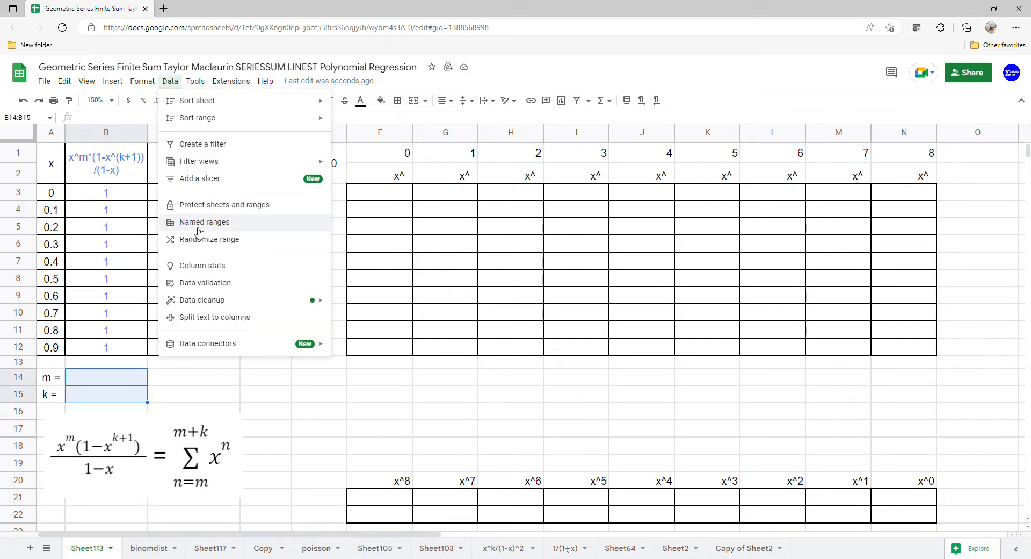
left_click(200, 282)
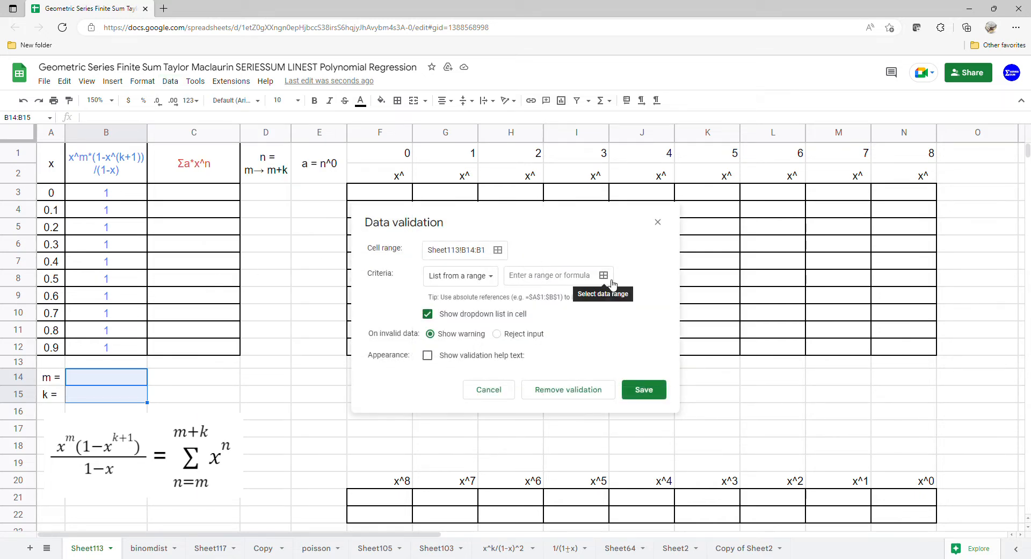
left_click(604, 275)
left_click(406, 256)
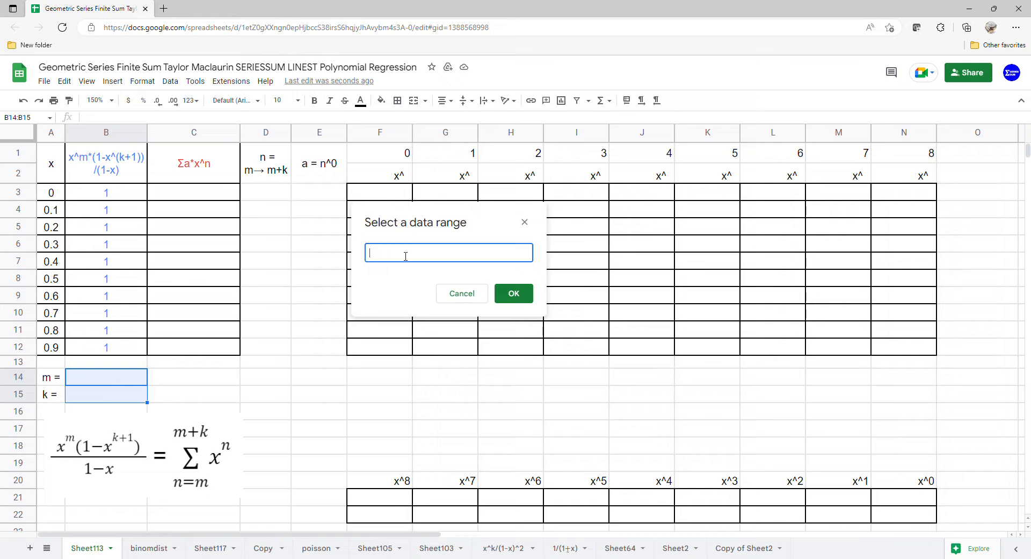
left_click_drag(391, 159, 898, 160)
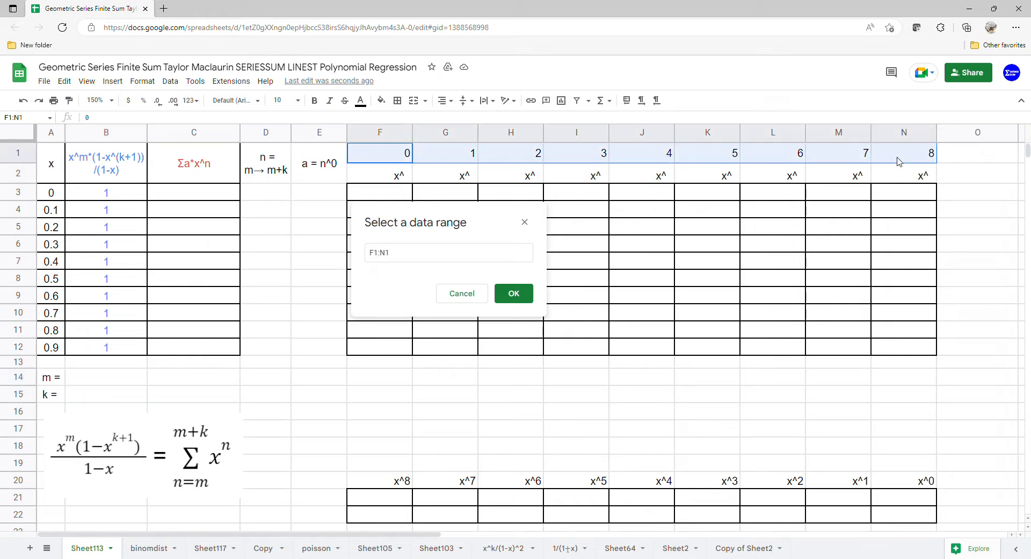
left_click(529, 296)
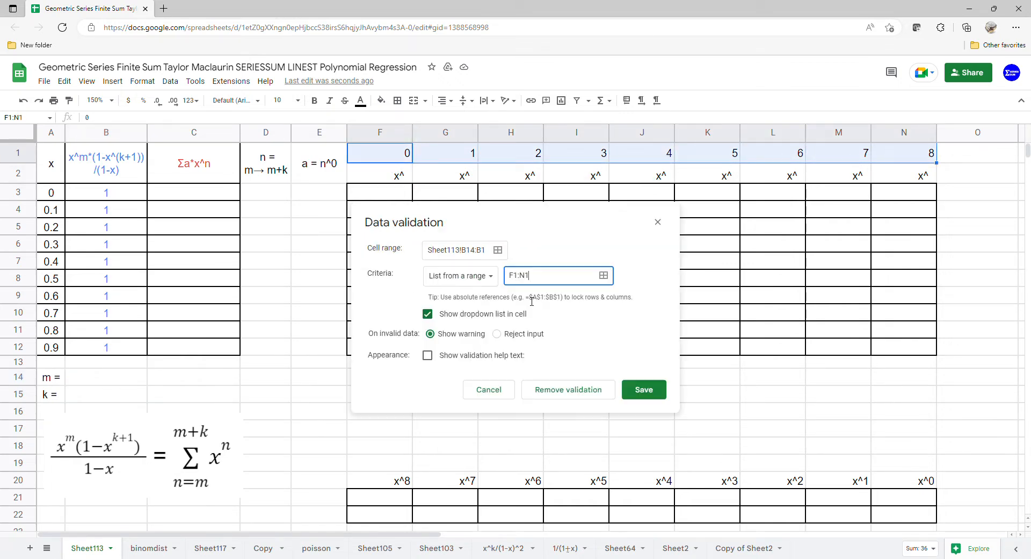
left_click(645, 392)
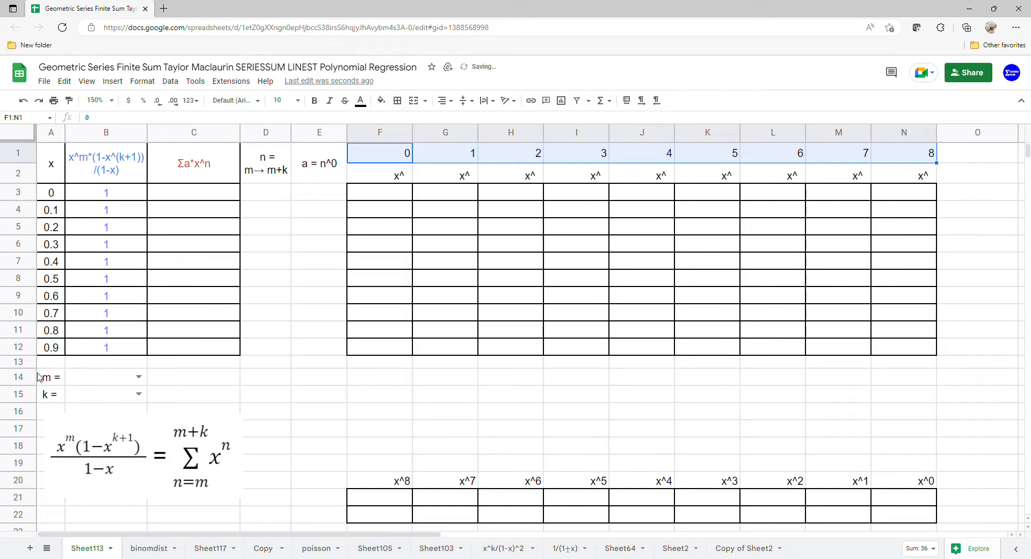
Choose 0 for both m in B14 and k in B15.
left_click(139, 376)
left_click(126, 395)
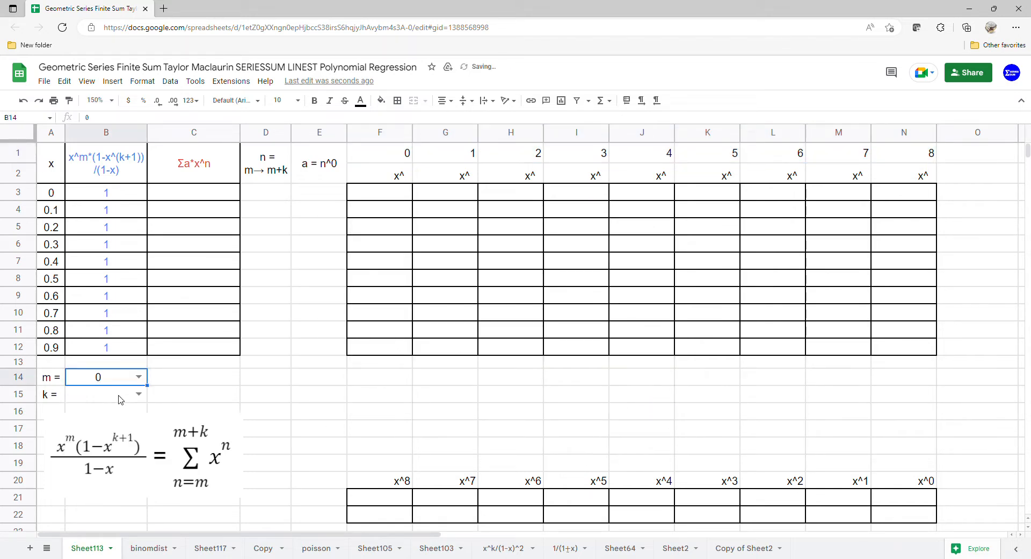
left_click(139, 394)
left_click(114, 413)
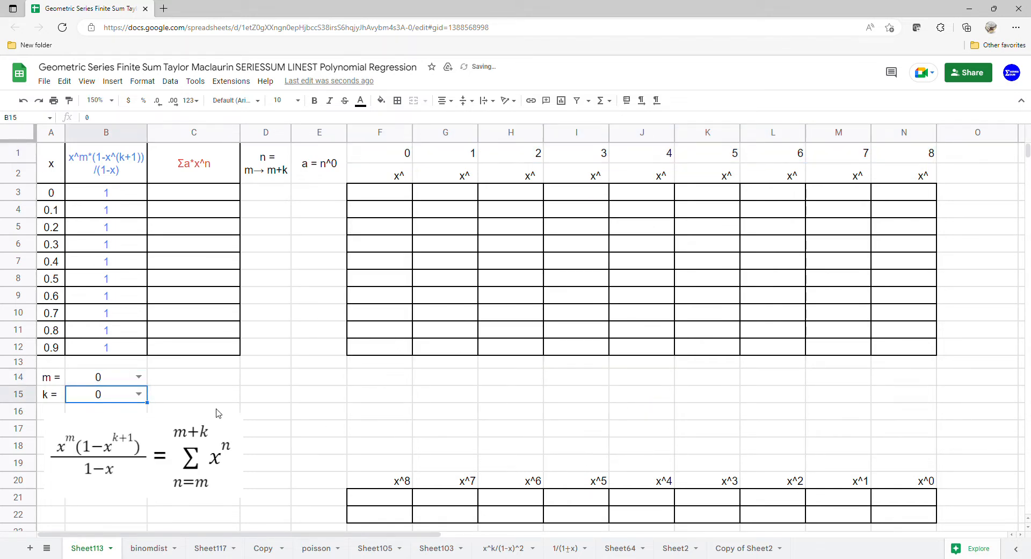
left_click(251, 402)
Choose 1 for both m in B14 and k in B15.
left_click(138, 377)
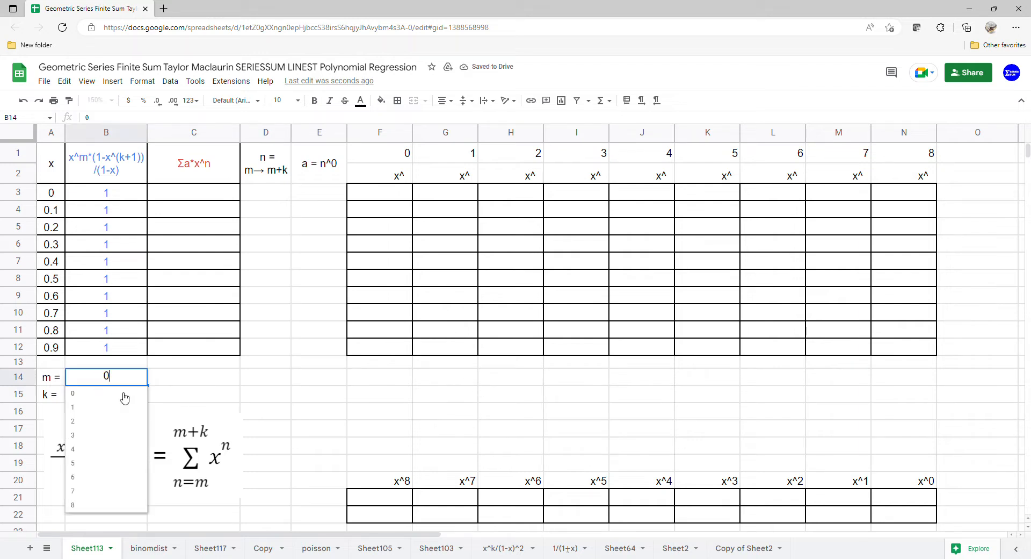
left_click(115, 412)
left_click(139, 396)
left_click(114, 429)
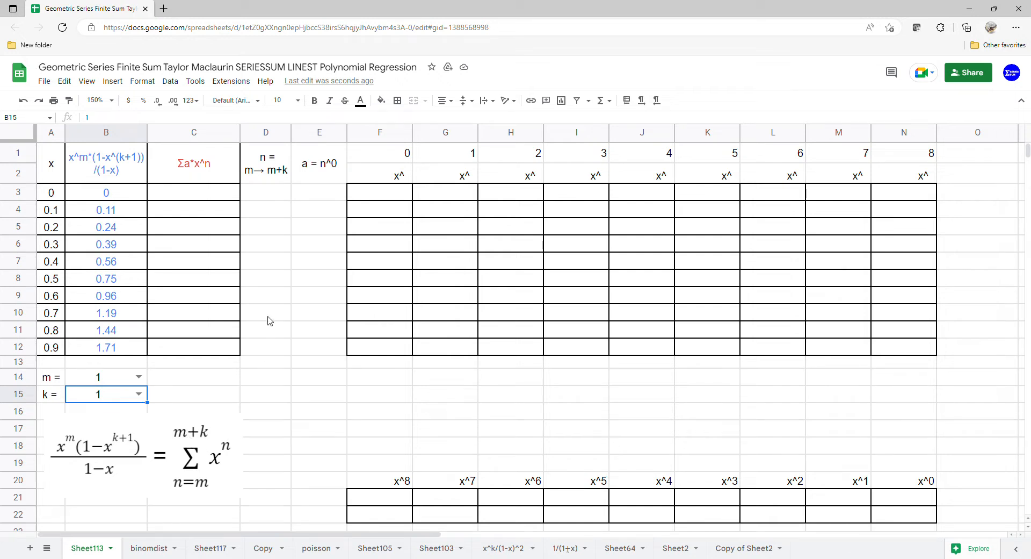
Enter =SEQUENCE(B15+1,1,B14,1) in D3 to list n from m to m+k, and reject the suggested autofill.
left_click(268, 197)
type("=")
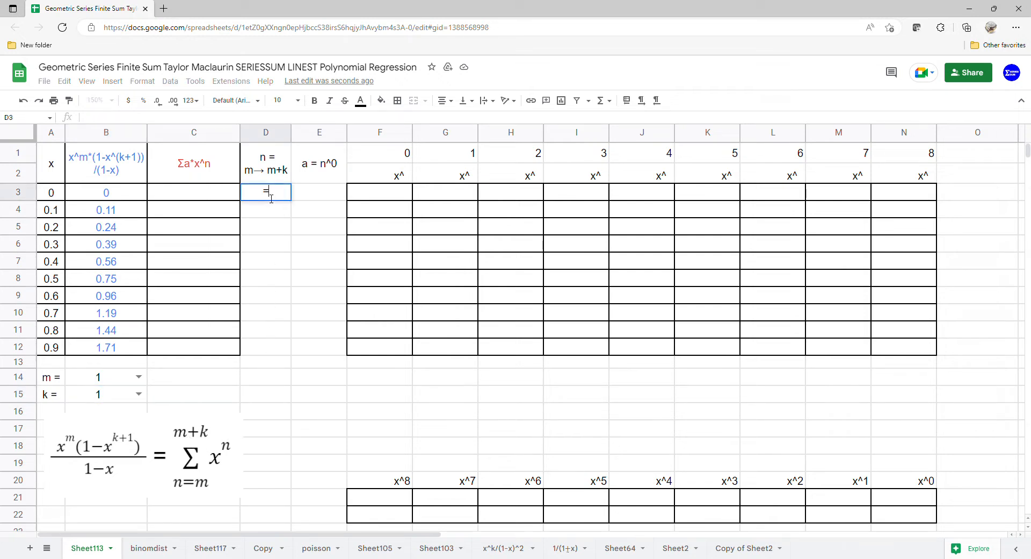
type("sea")
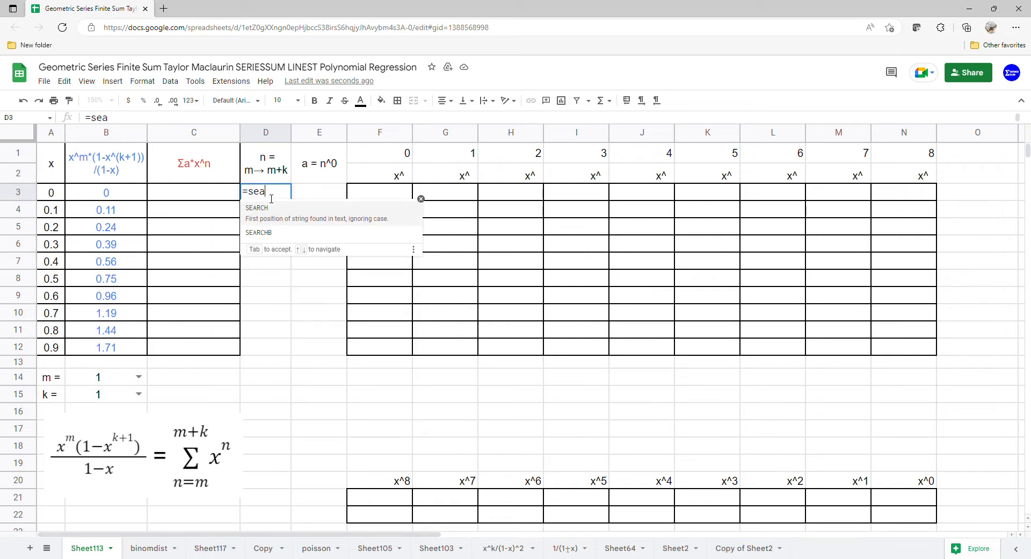
key("BackSpace")
type("q")
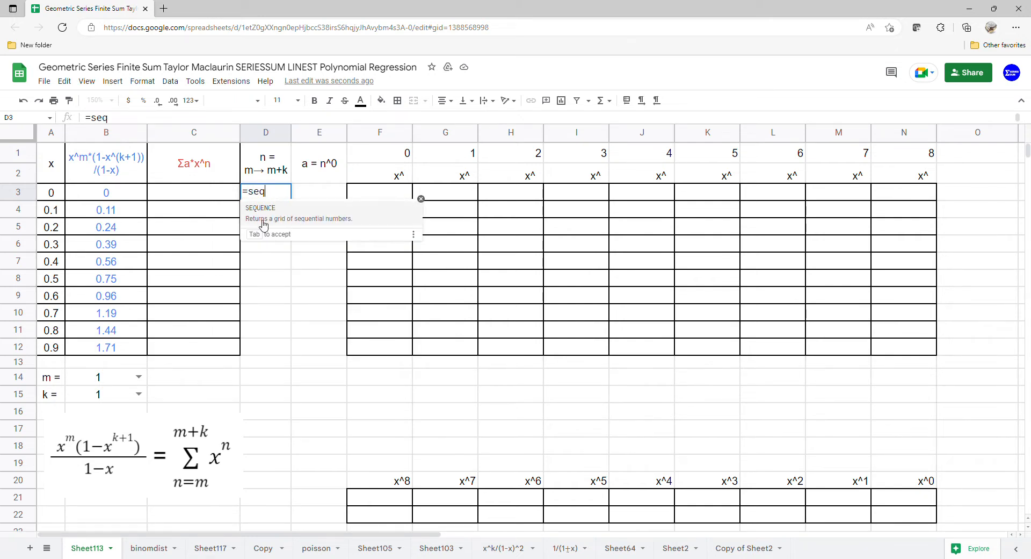
left_click(269, 212)
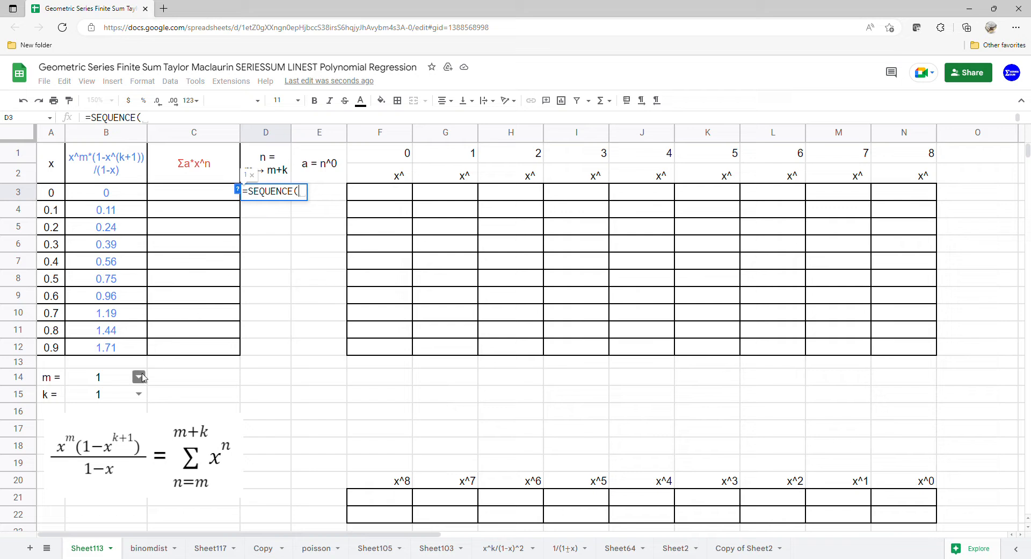
left_click(121, 396)
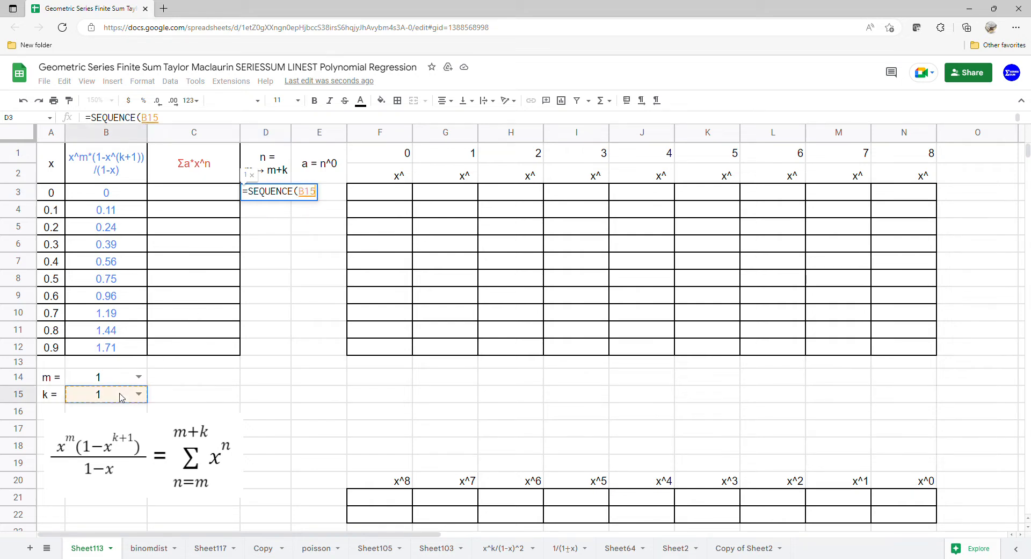
type("+1,1,")
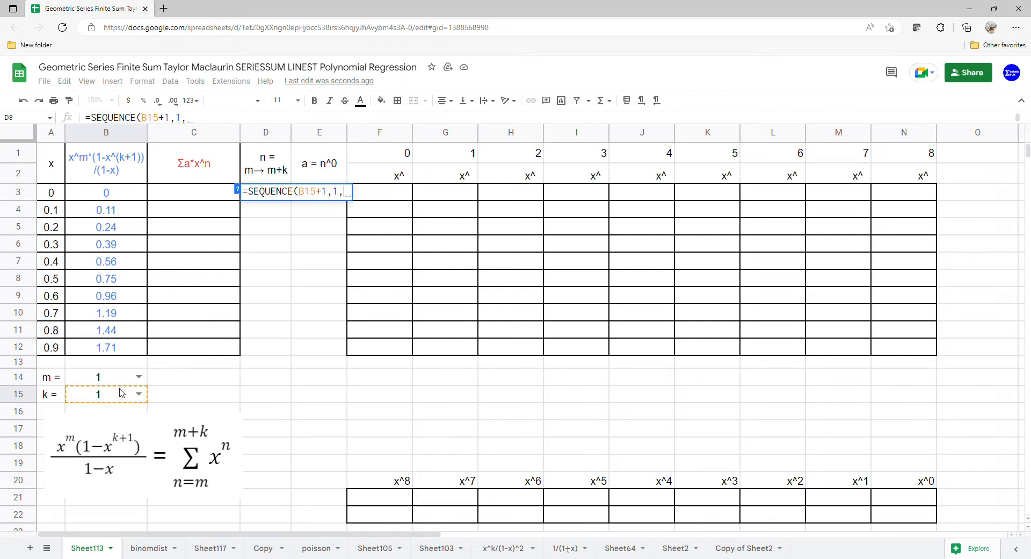
left_click(93, 378)
type(",1")
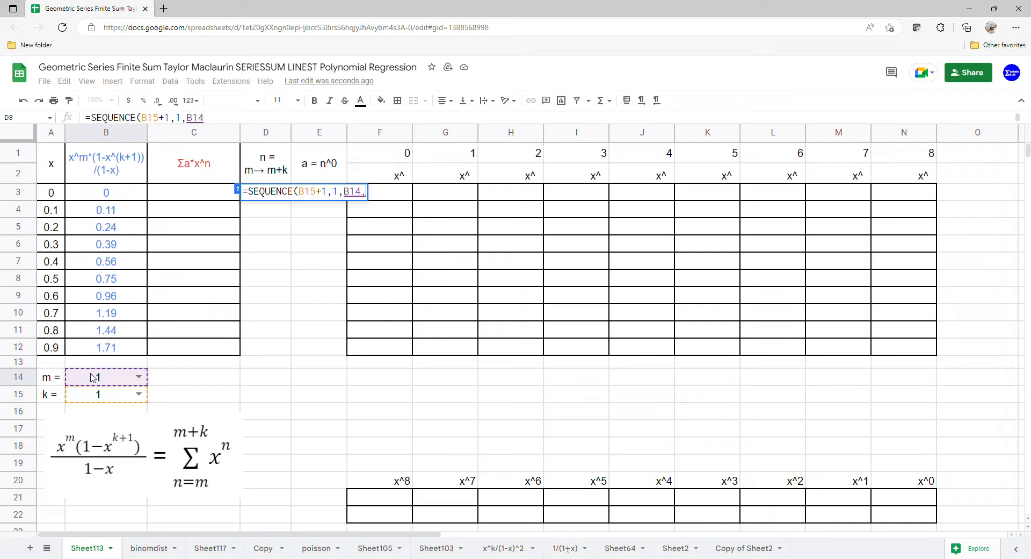
type(")")
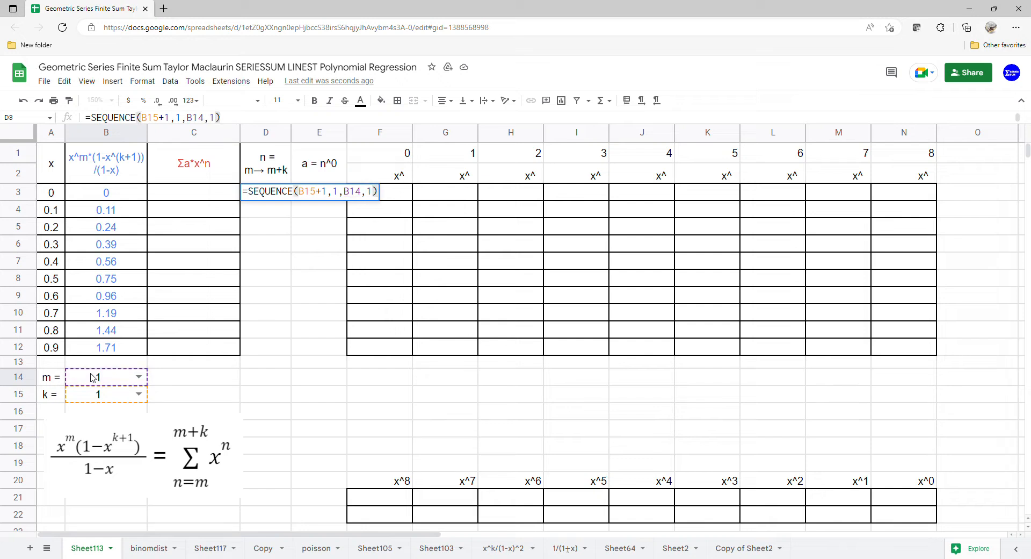
key("Return")
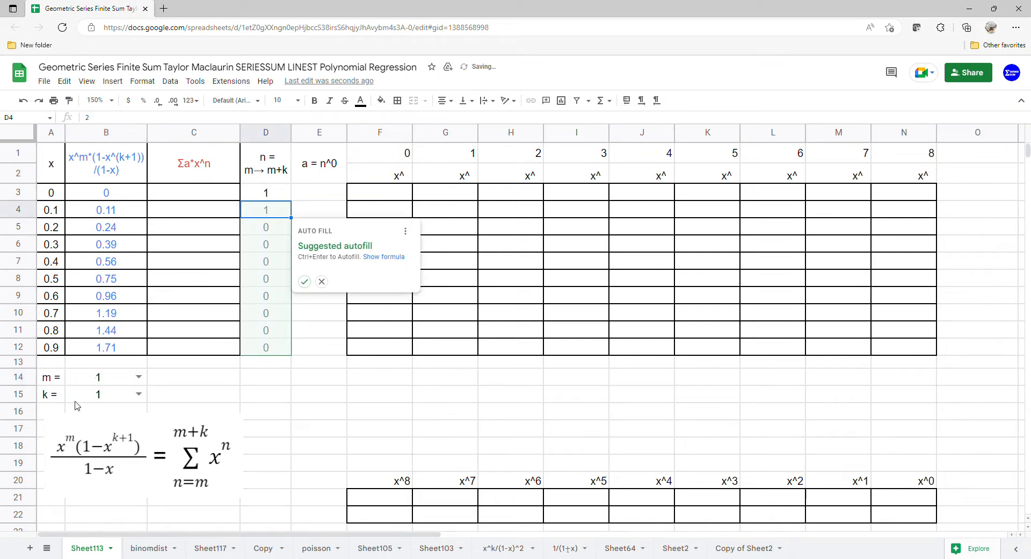
left_click(321, 281)
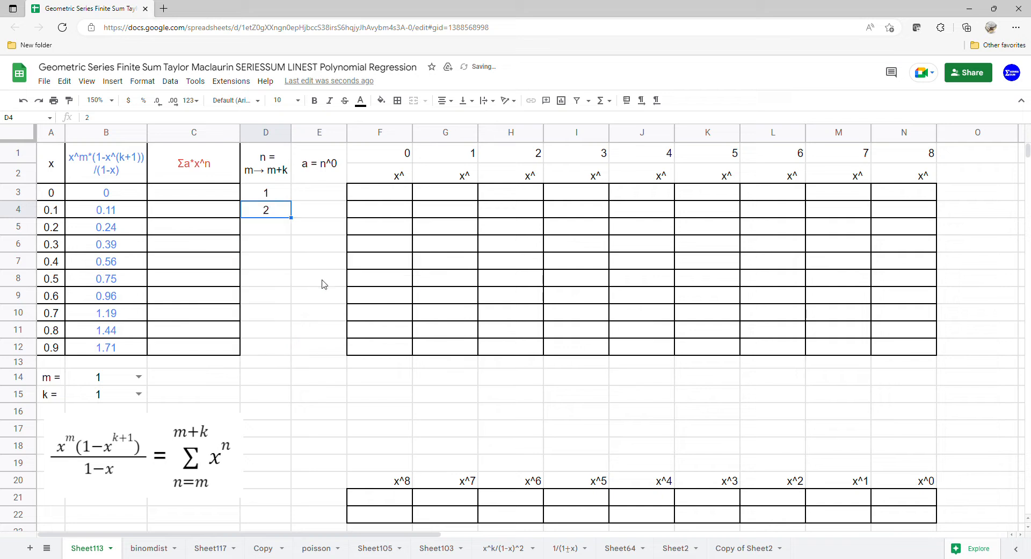
Set both m in B14 and k in B15 to 0.
left_click(140, 381)
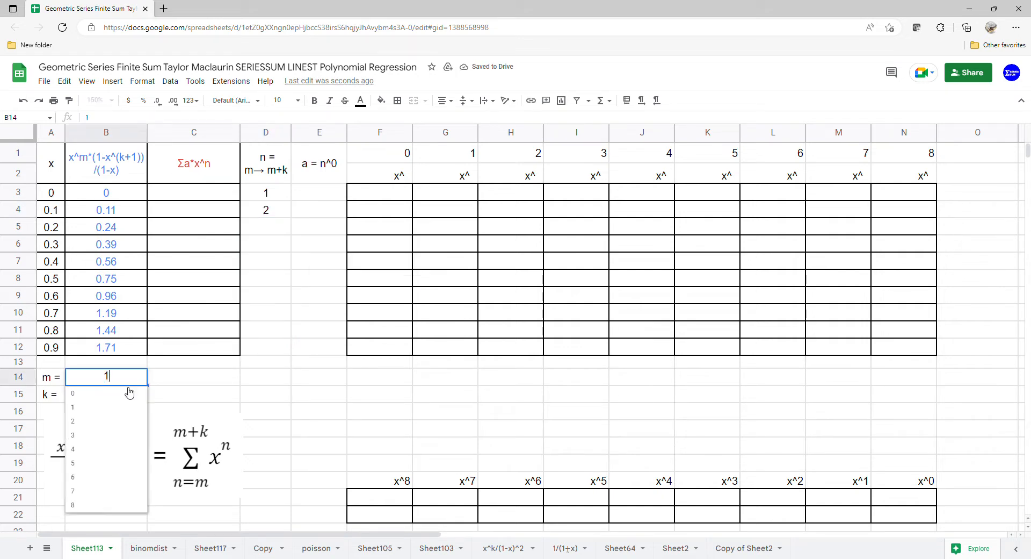
left_click(122, 395)
left_click(140, 394)
left_click(122, 412)
Set both m in B14 and k in B15 to 1.
left_click(139, 382)
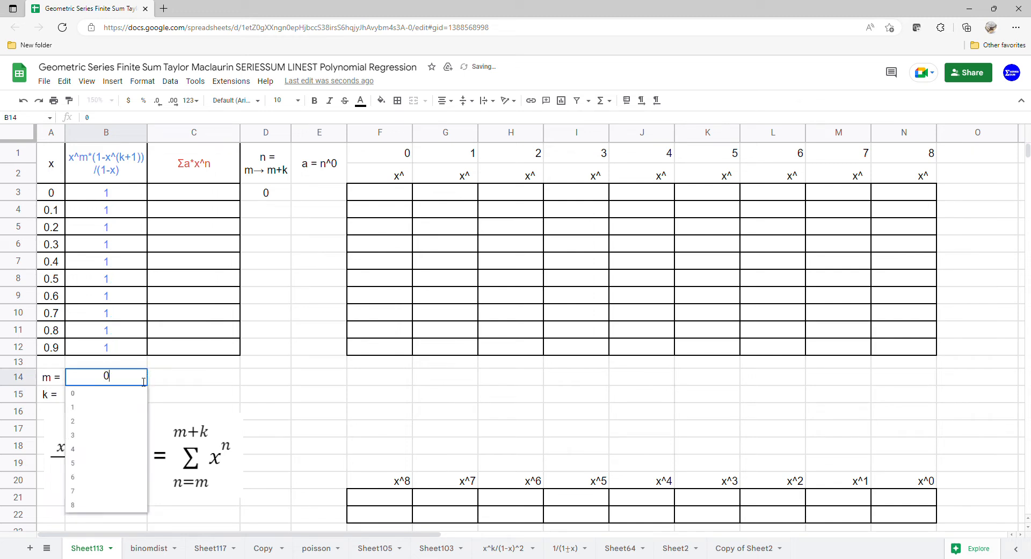
left_click(120, 412)
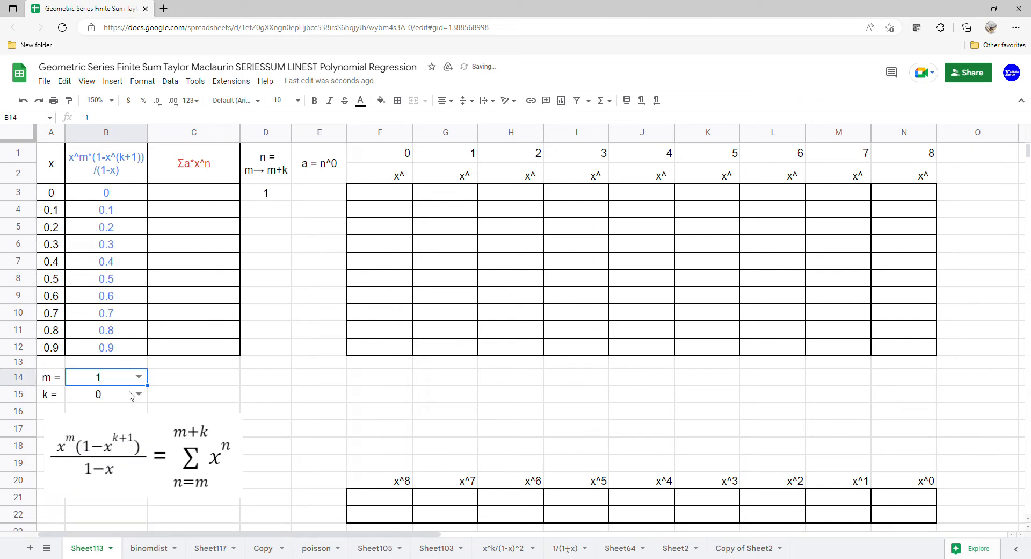
left_click(138, 394)
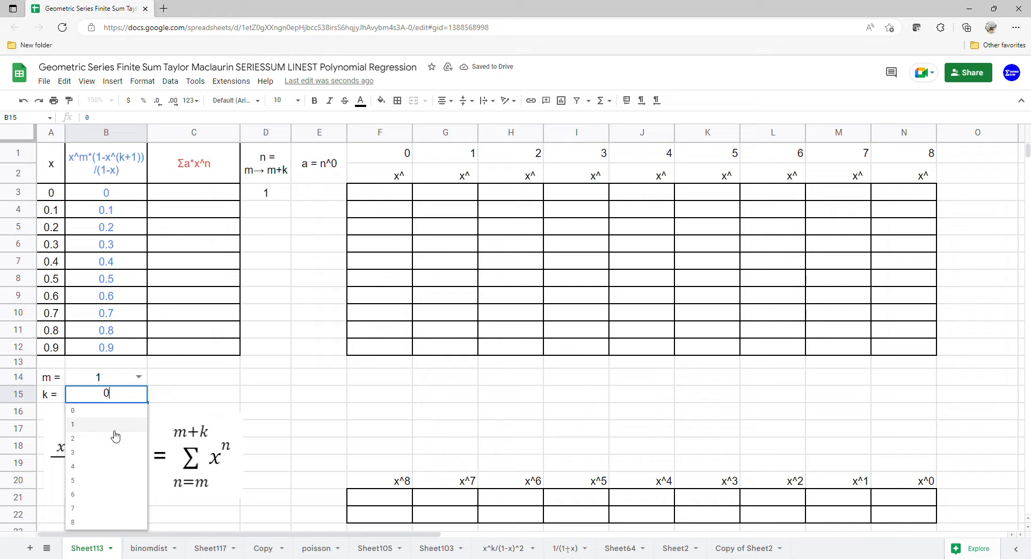
left_click(115, 427)
Choose 3 for k in B15 and 2 for m in B14.
left_click(139, 394)
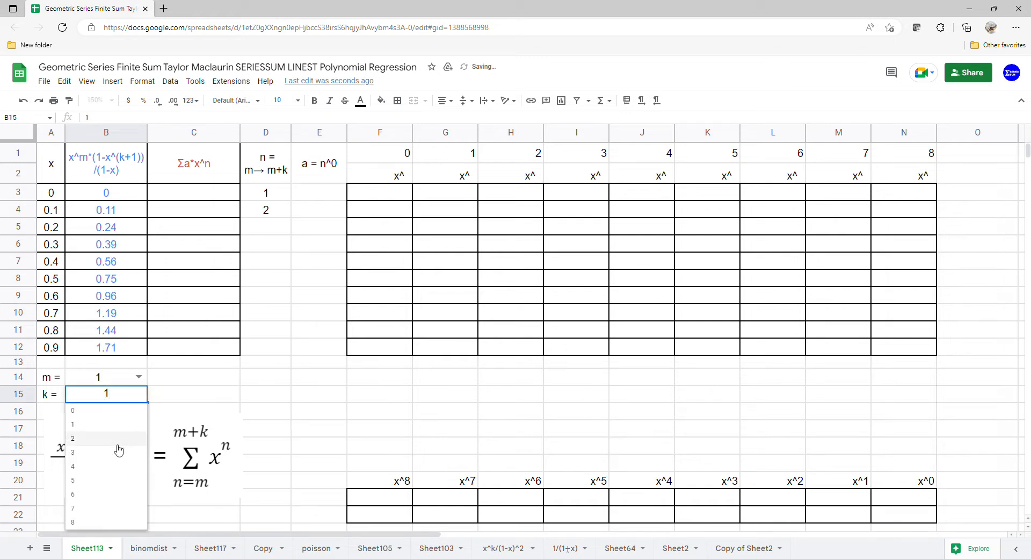
left_click(118, 452)
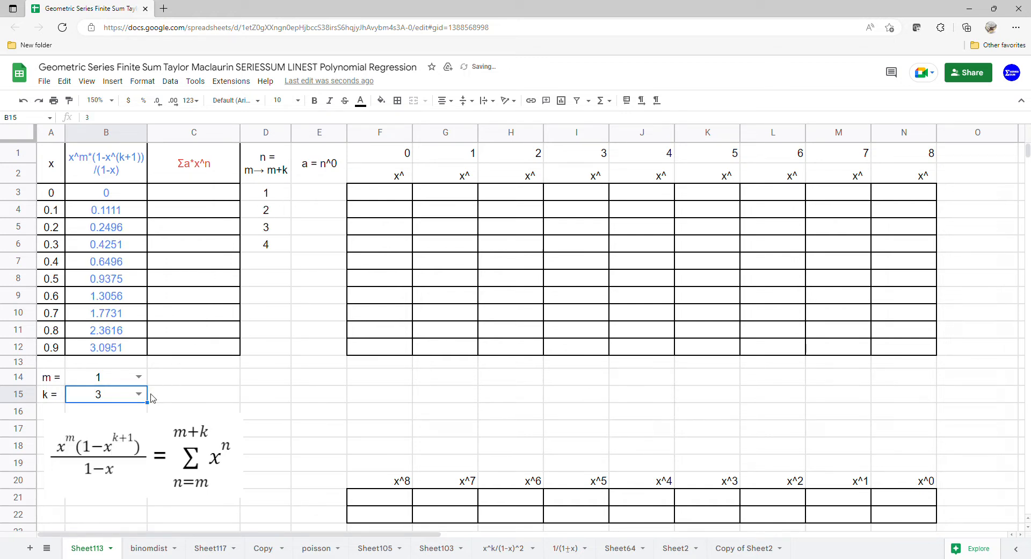
left_click(138, 376)
left_click(122, 422)
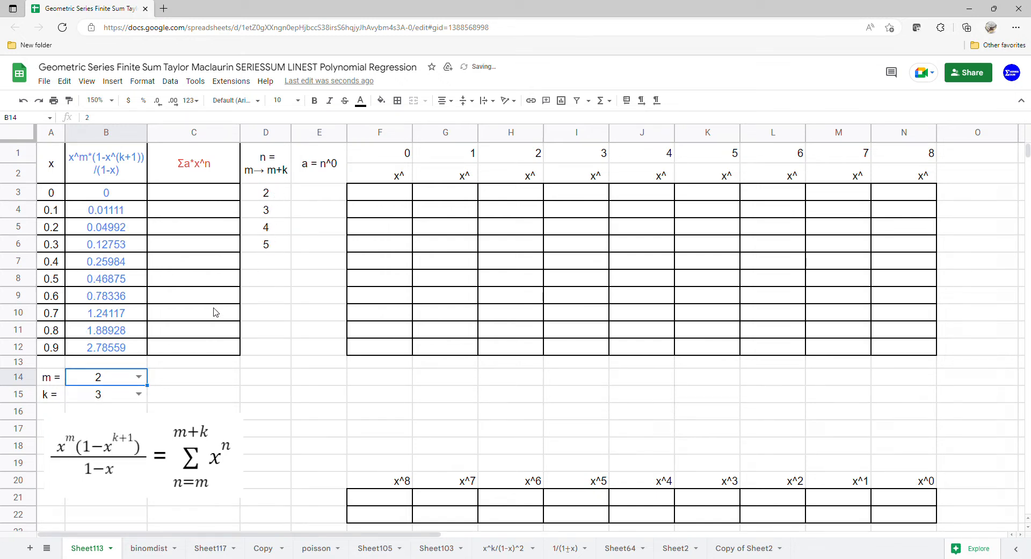
Choose 3 for m in B14.
left_click(139, 377)
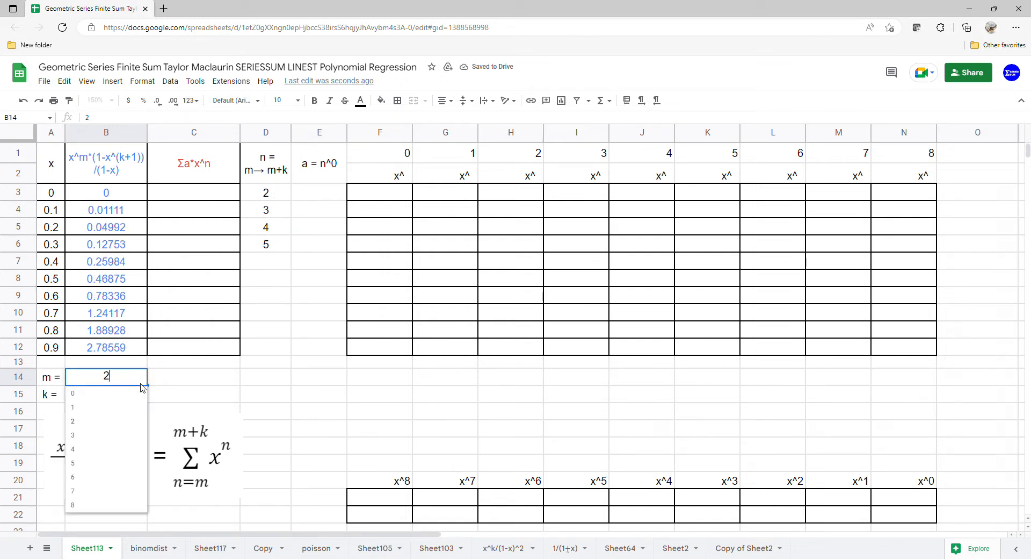
left_click(155, 383)
left_click(139, 376)
left_click(120, 440)
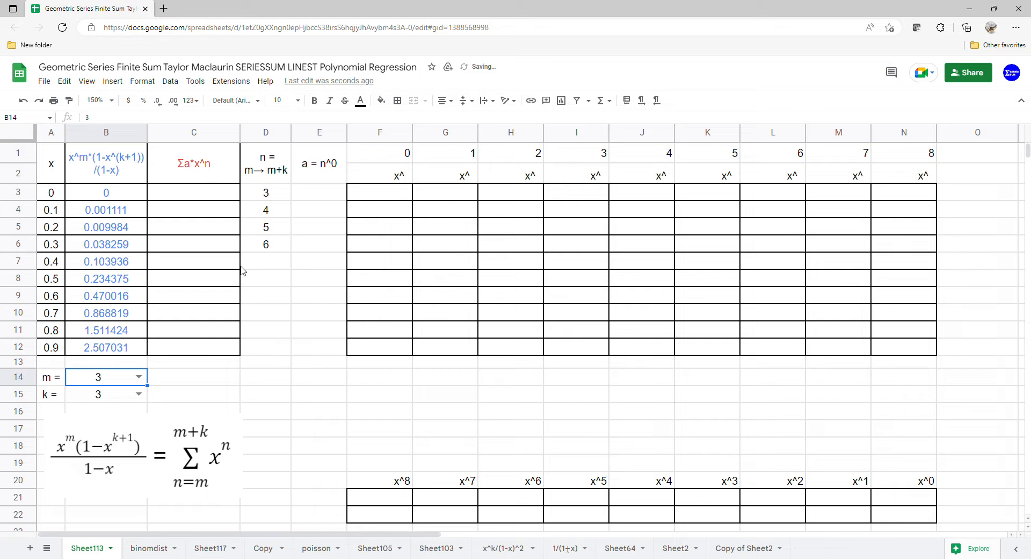
Enter =ARRAYFORMULA(D3:D22^0) in E3 to compute the coefficients a = n^0.
left_click(310, 198)
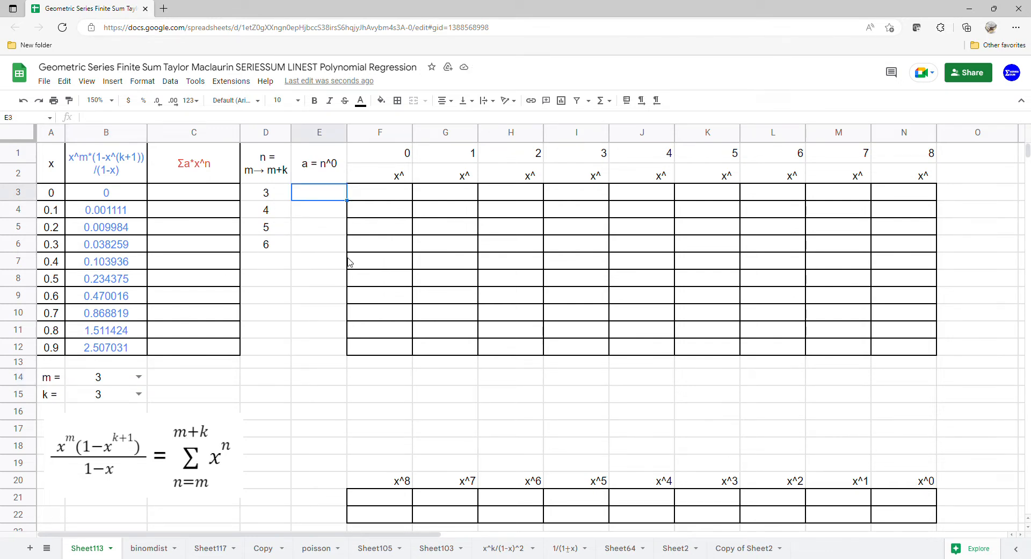
type("=ARRAYFORMULA(")
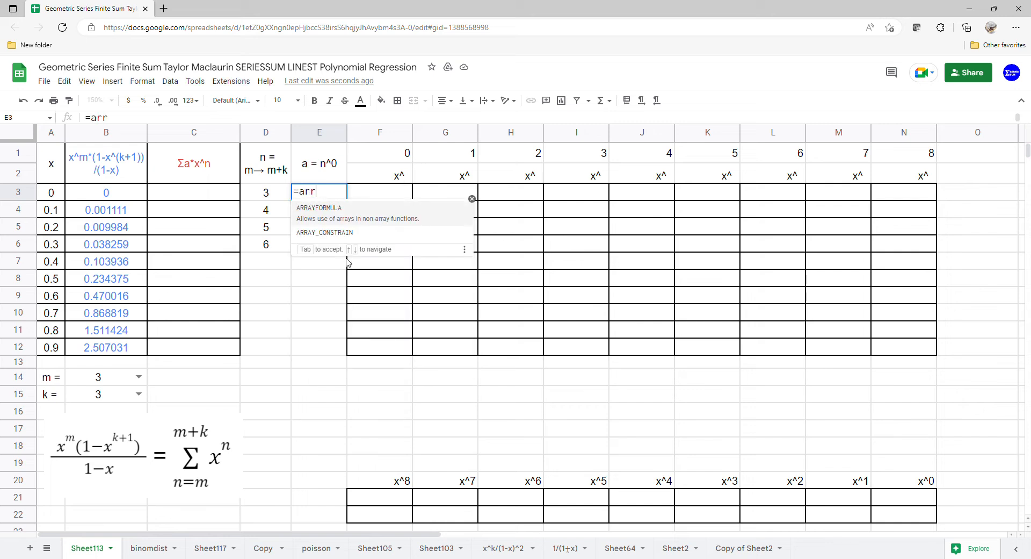
left_click_drag(266, 193, 251, 512)
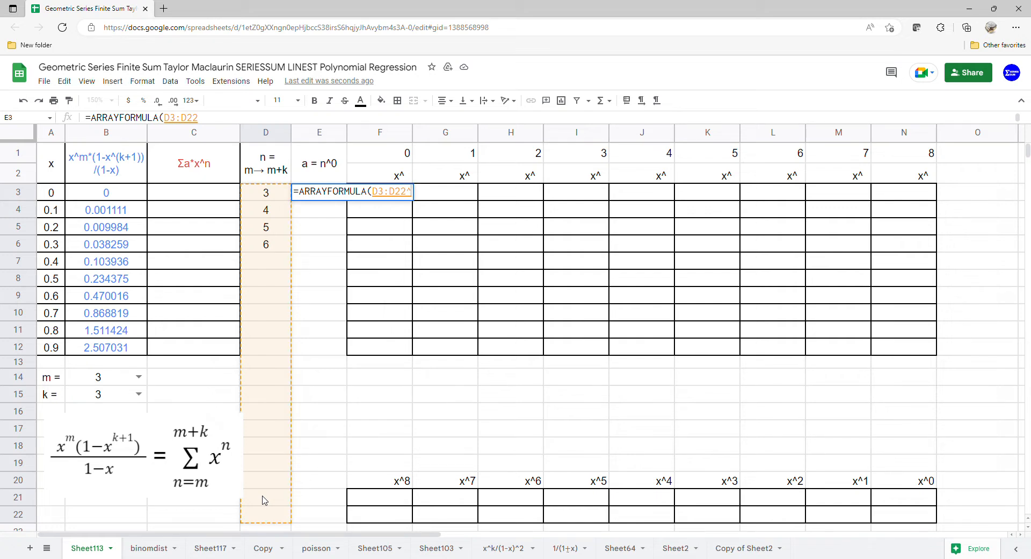
type("^0)")
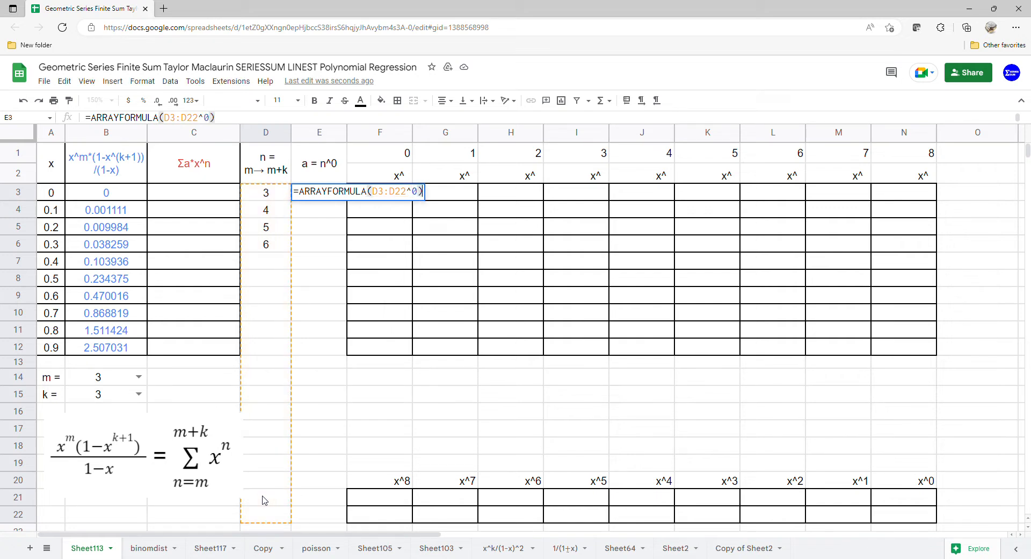
key("Return")
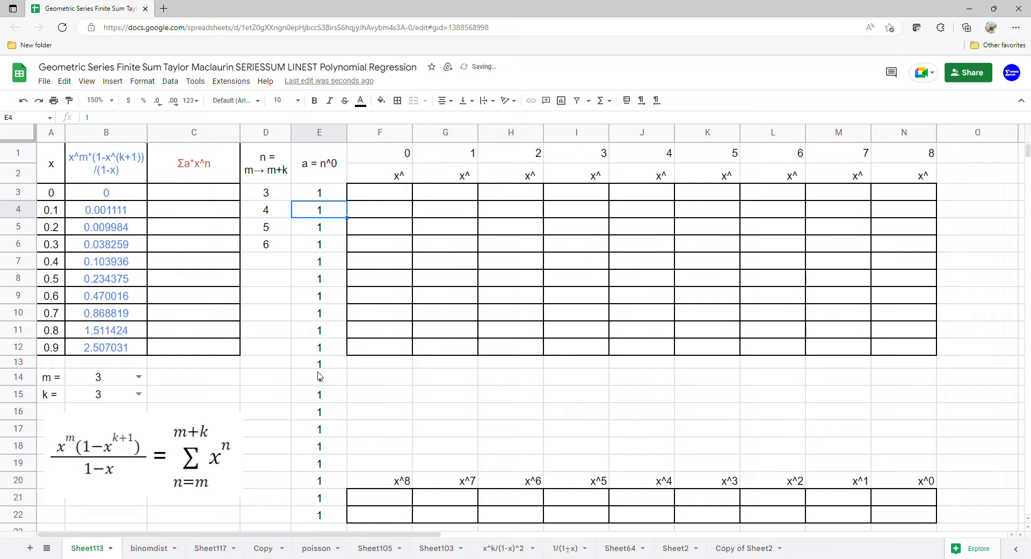
Add an IF test to the array formula in E3 that returns 0 where D3:D22 is blank (D3:D22="").
left_click_drag(282, 268, 287, 334)
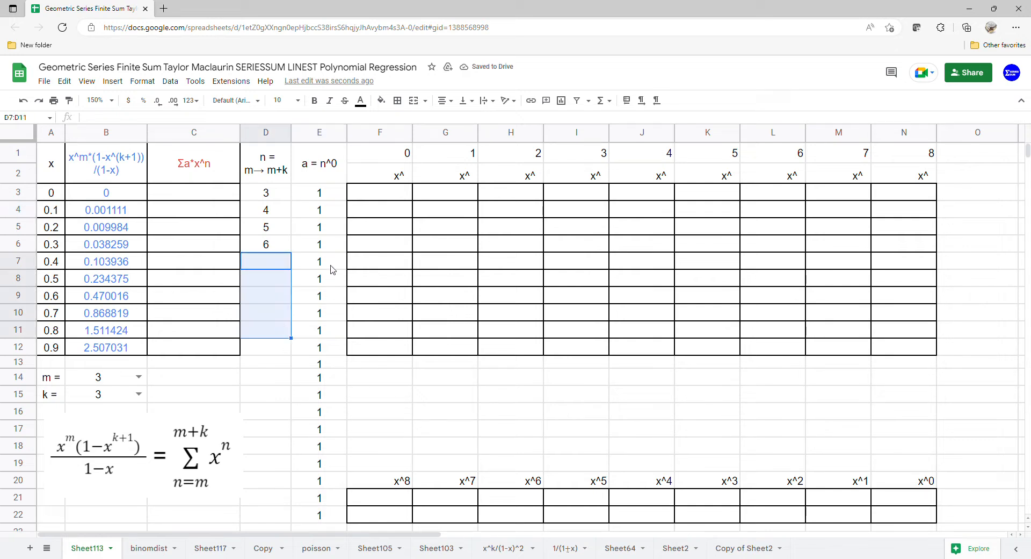
left_click_drag(331, 268, 334, 346)
left_click(329, 195)
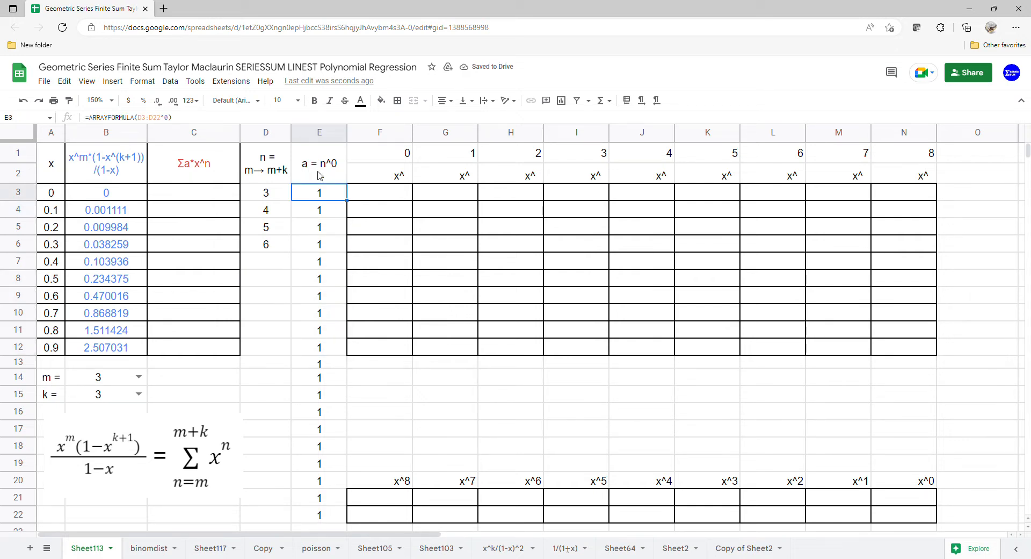
double_click(319, 196)
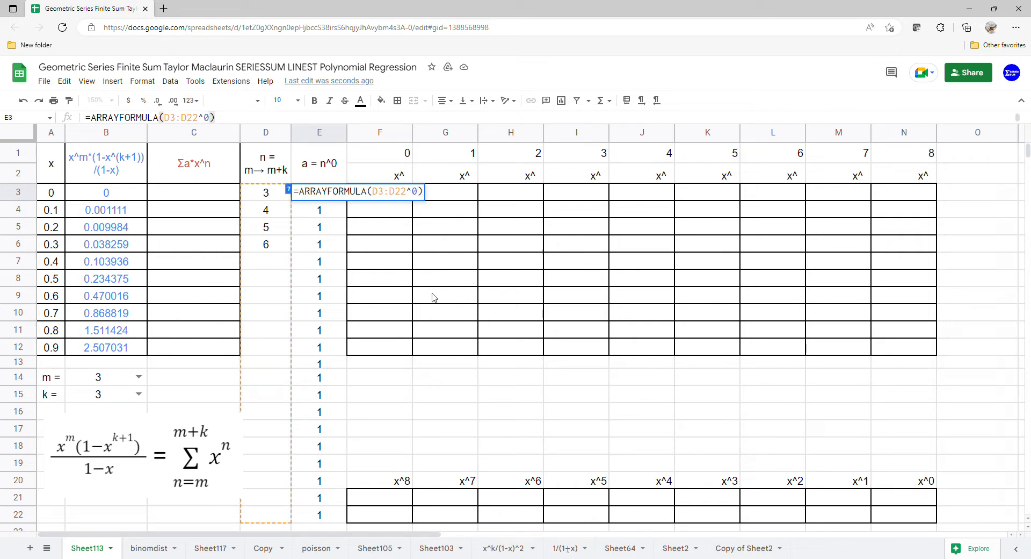
key("Left")
key("Left")
key("Left")
key("Left")
key("Left")
key("Left")
key("Left")
key("Left")
key("Left")
type("IF(")
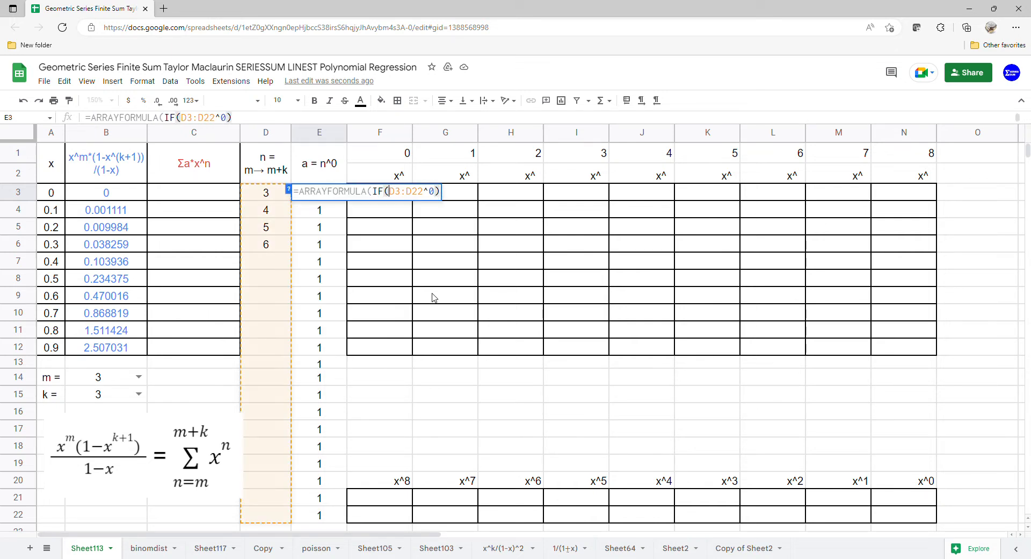
left_click(427, 194)
type("=\"\",0")
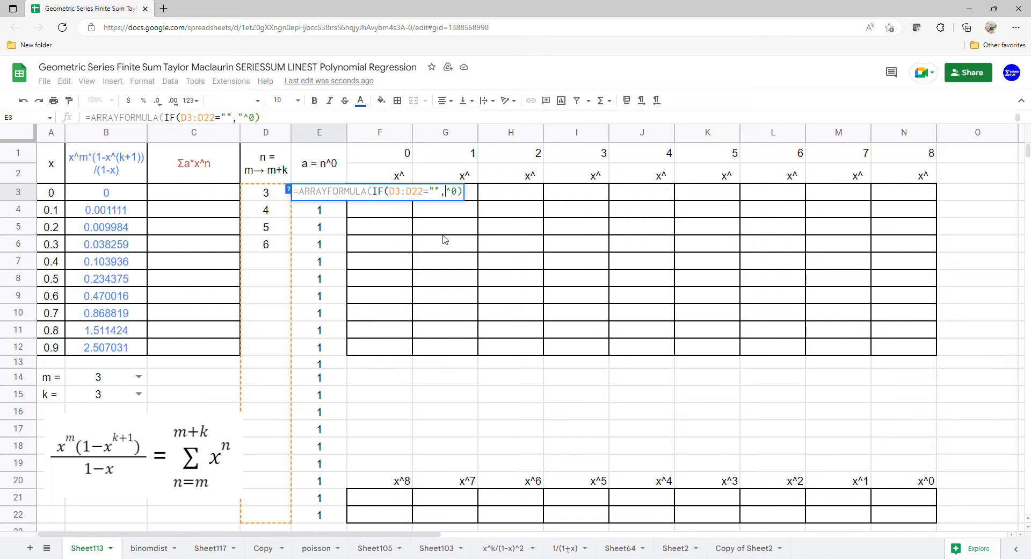
type(",")
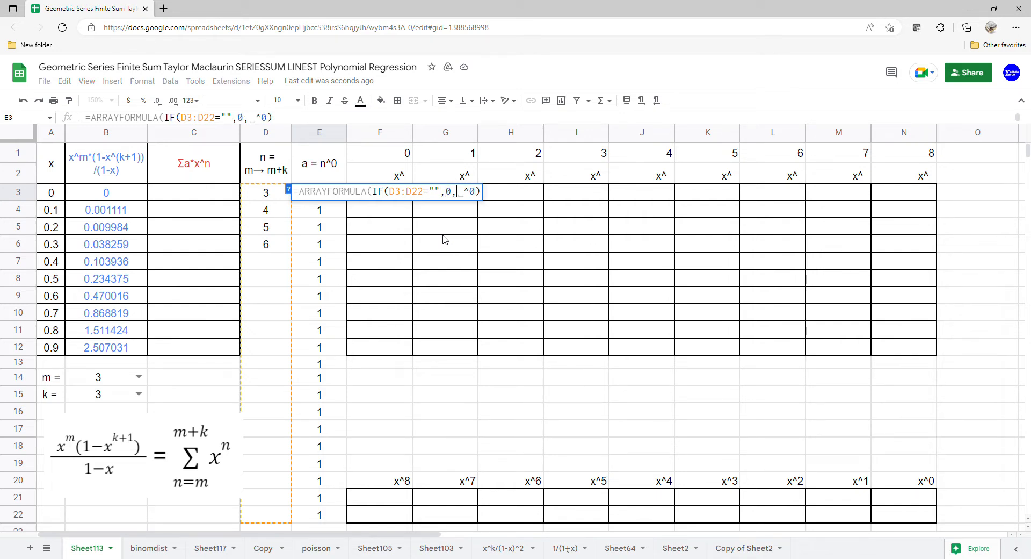
Complete the IF in E3 with D3:D22^0 as its false value, and check the coefficients beside the blank n cells.
left_click_drag(424, 195, 399, 198)
key("ctrl+c")
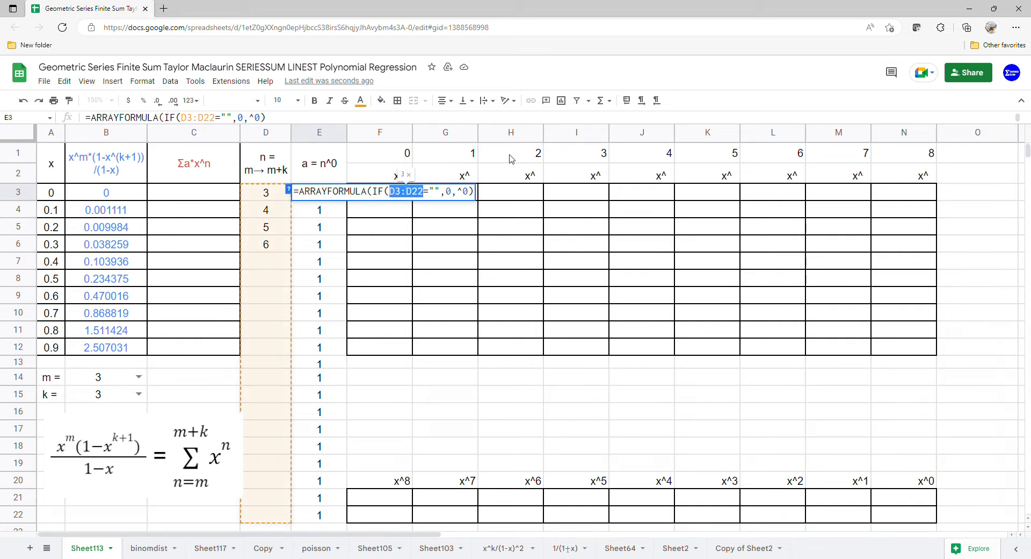
left_click(462, 196)
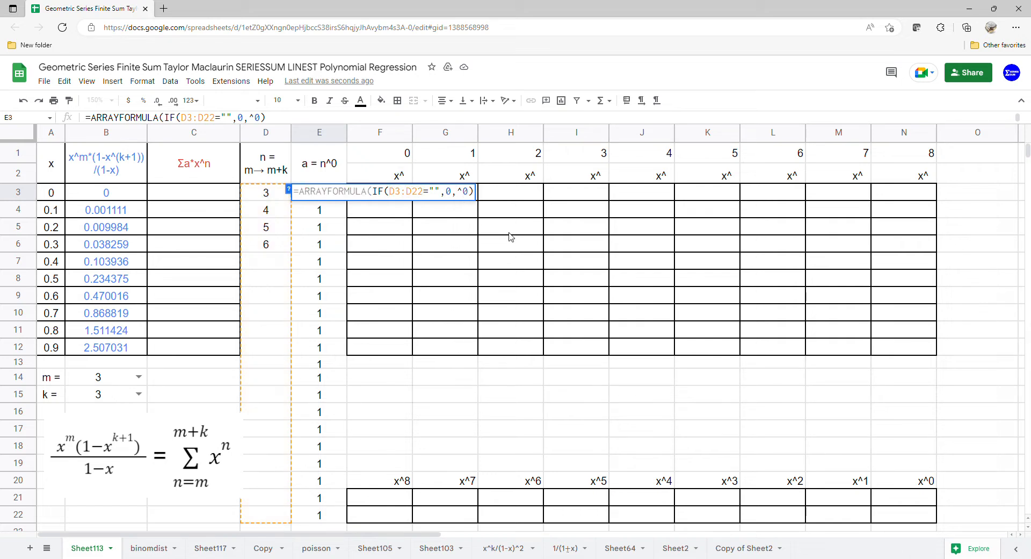
key("ctrl+v")
key("Return")
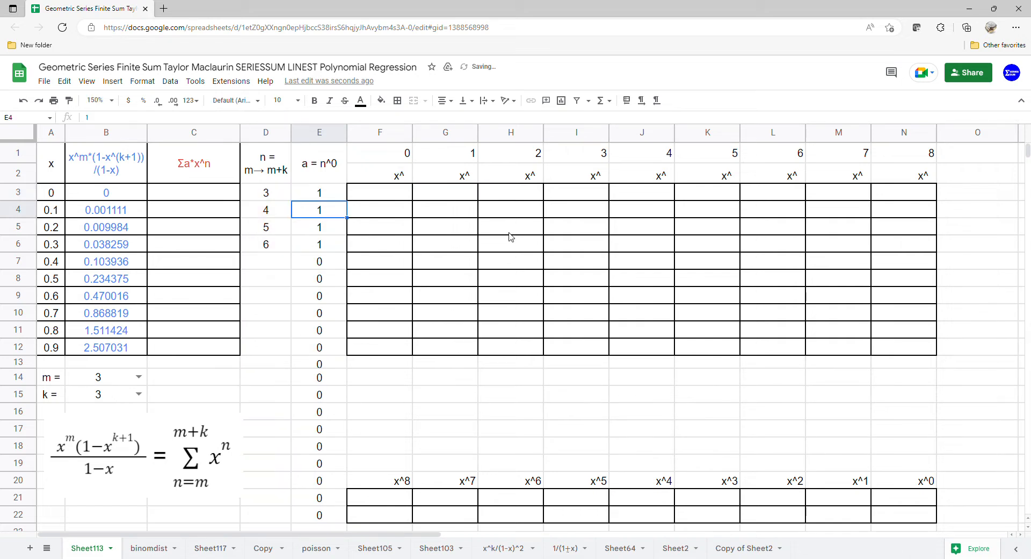
left_click_drag(288, 265, 286, 344)
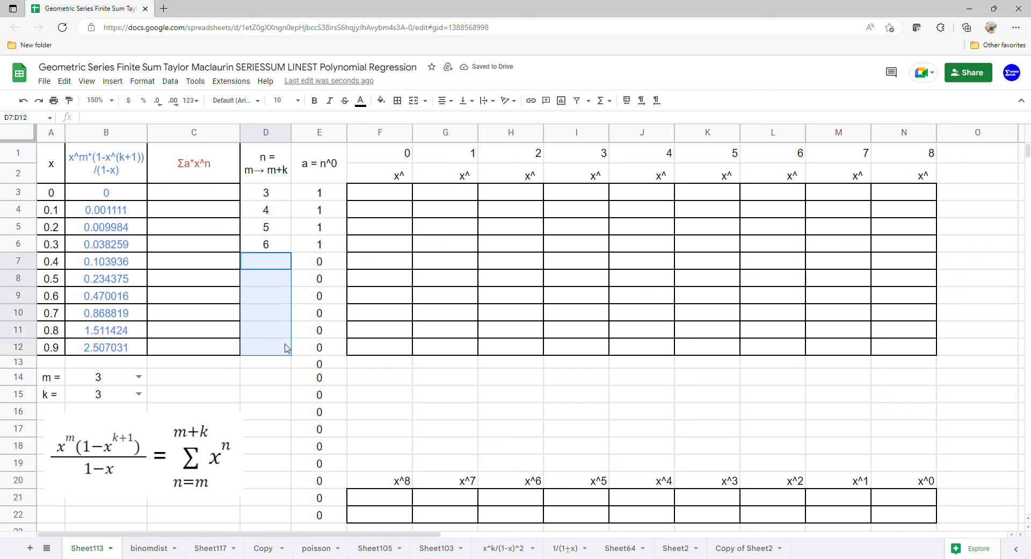
left_click_drag(333, 269, 333, 398)
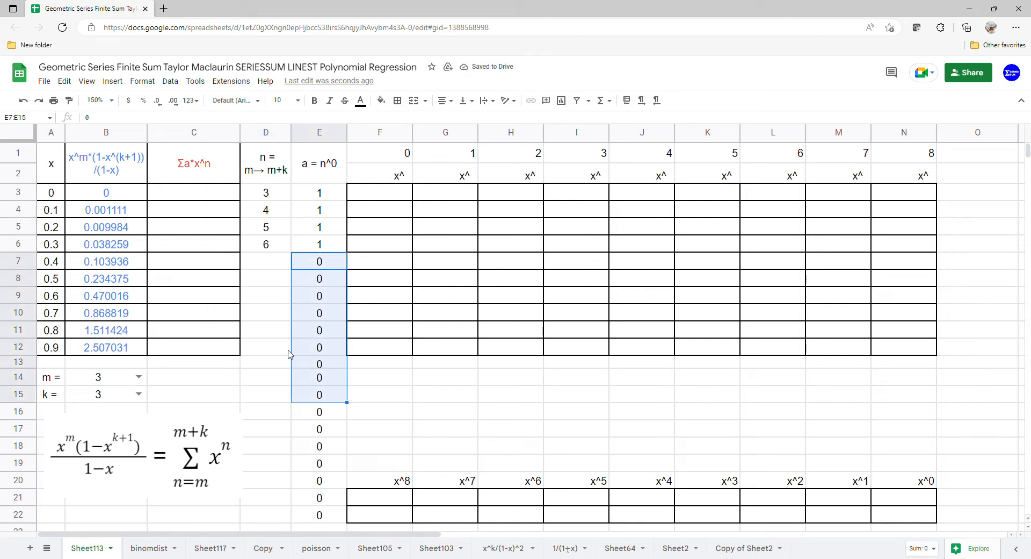
Enter =ARRAYFORMULA(SERIESSUM(A3:A12,B14,1,E3:E22)) in C3 to compute the power series sum for every x.
left_click(217, 191)
type("=arr")
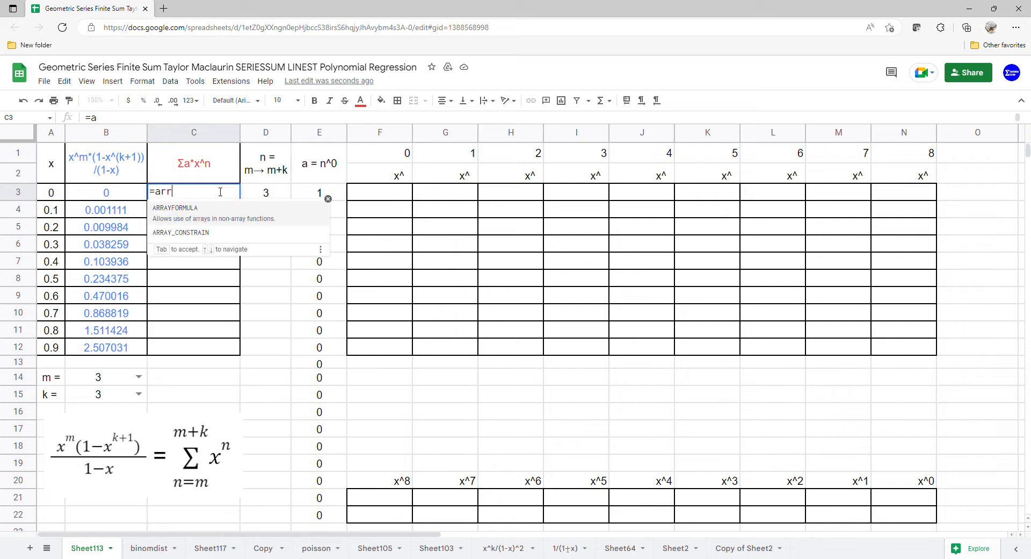
key("Tab")
type("s")
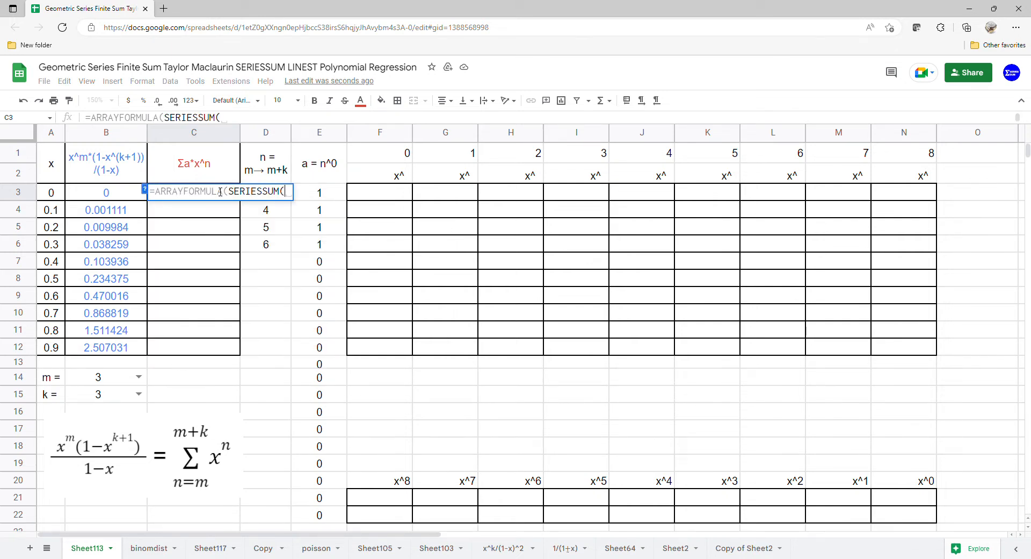
left_click_drag(51, 192, 47, 355)
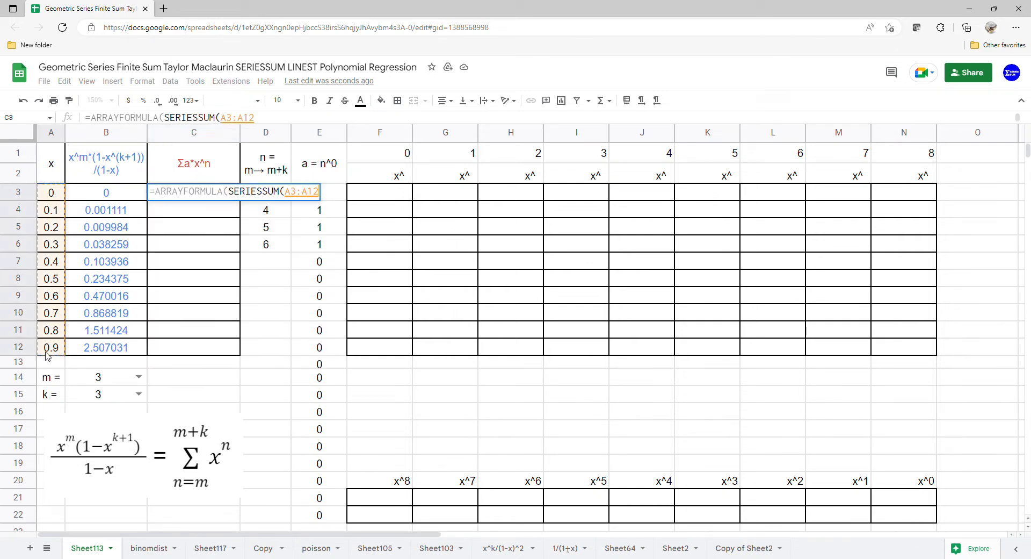
type(",")
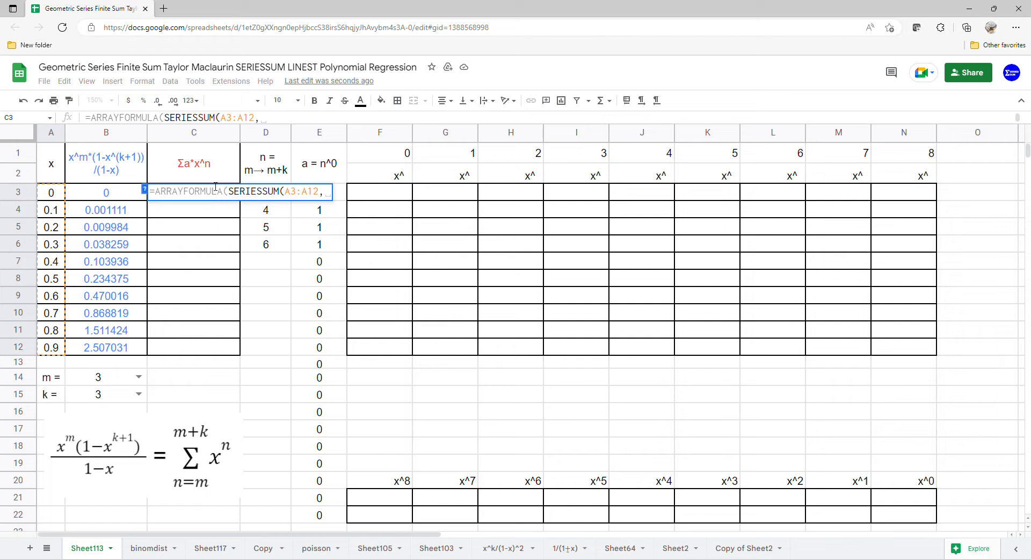
left_click(120, 383)
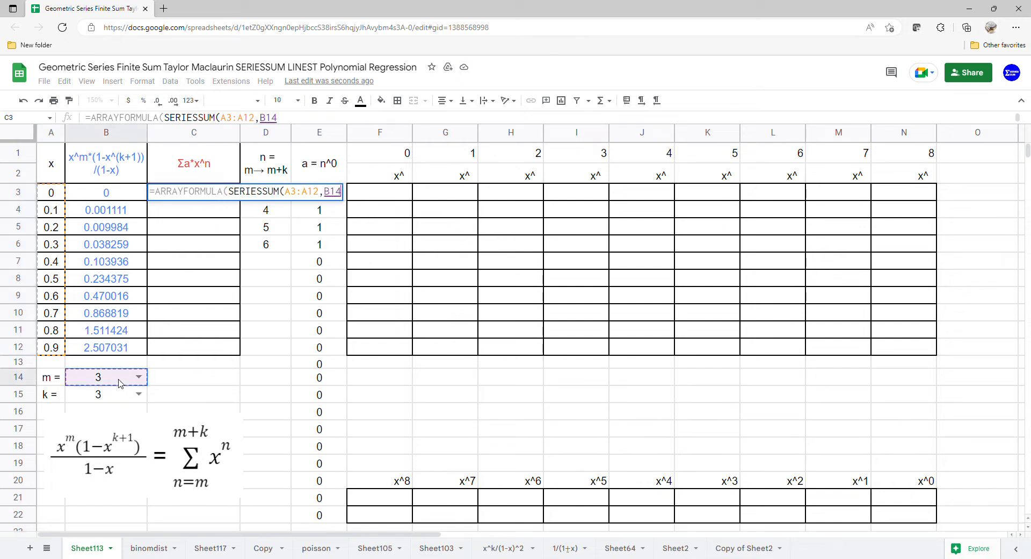
type(",1,")
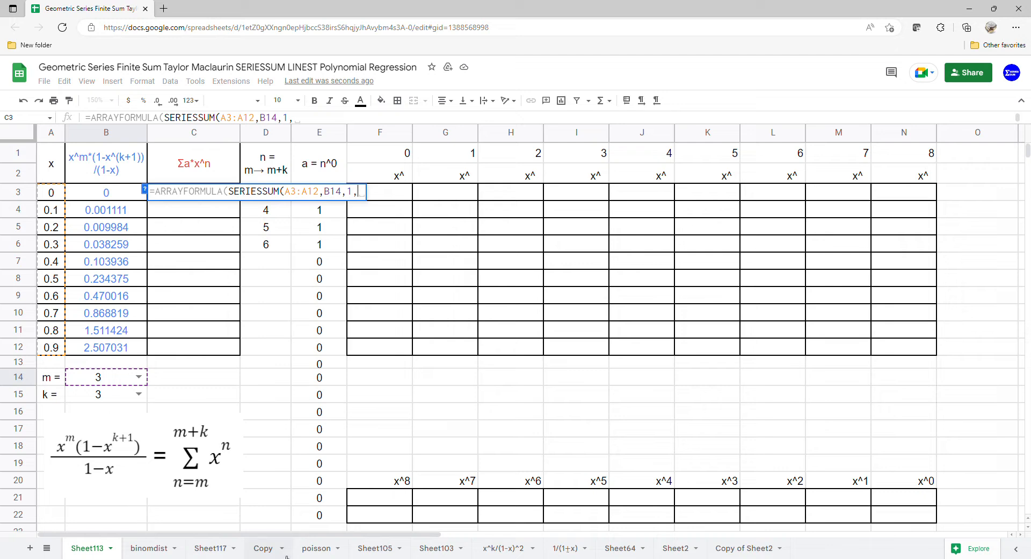
left_click_drag(324, 513, 339, 191)
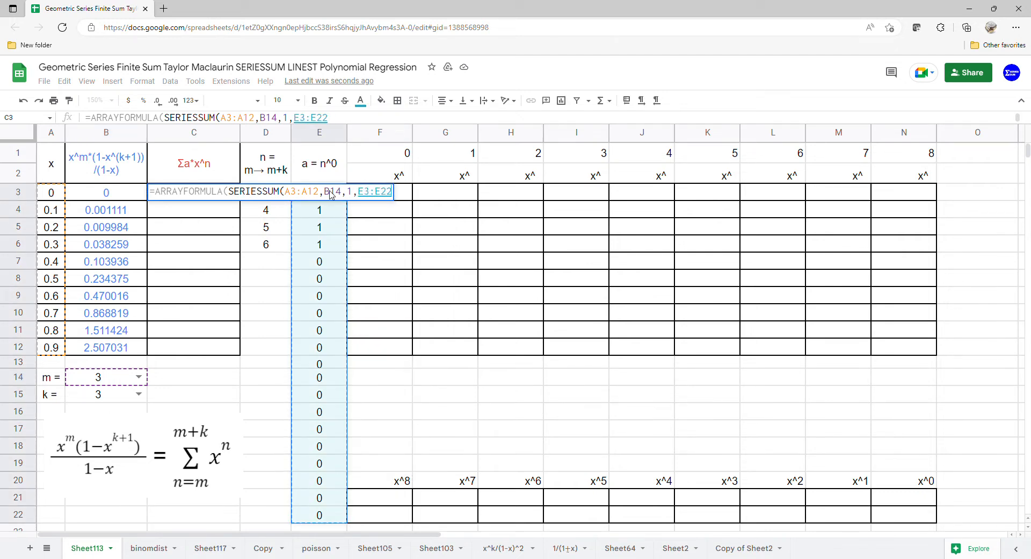
key("Return")
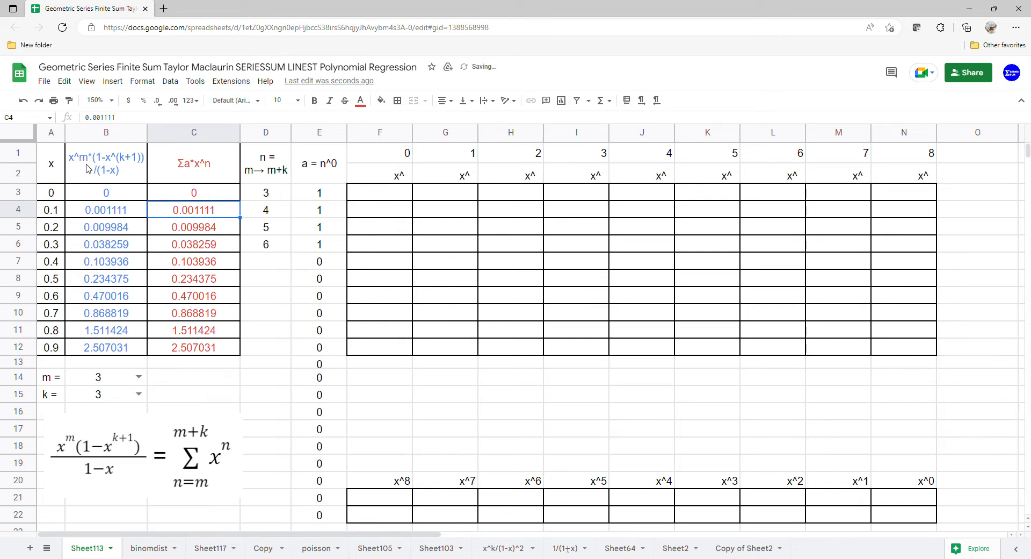
Insert a scatter chart of A1:C12, using column A as labels so x becomes the horizontal axis.
left_click_drag(52, 171, 210, 352)
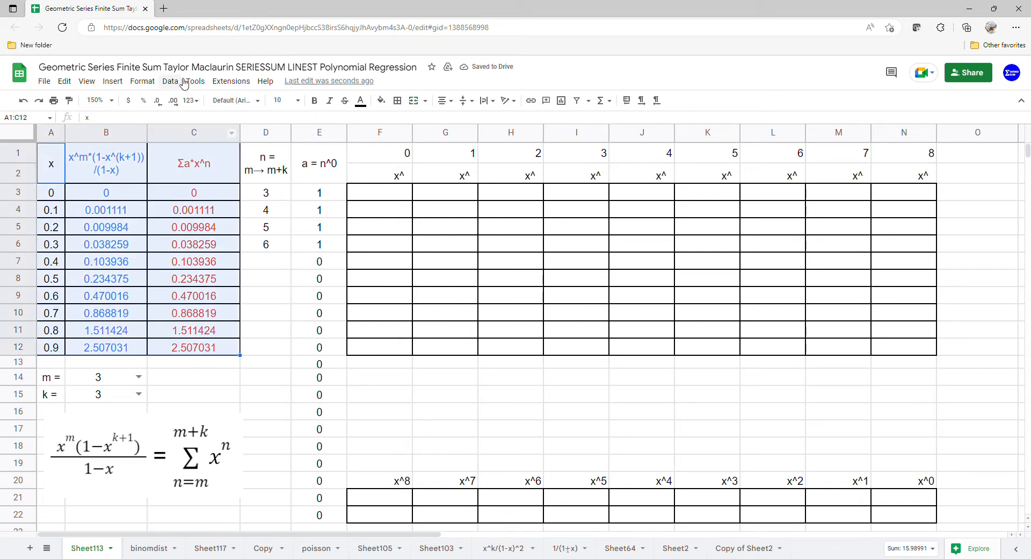
left_click(110, 82)
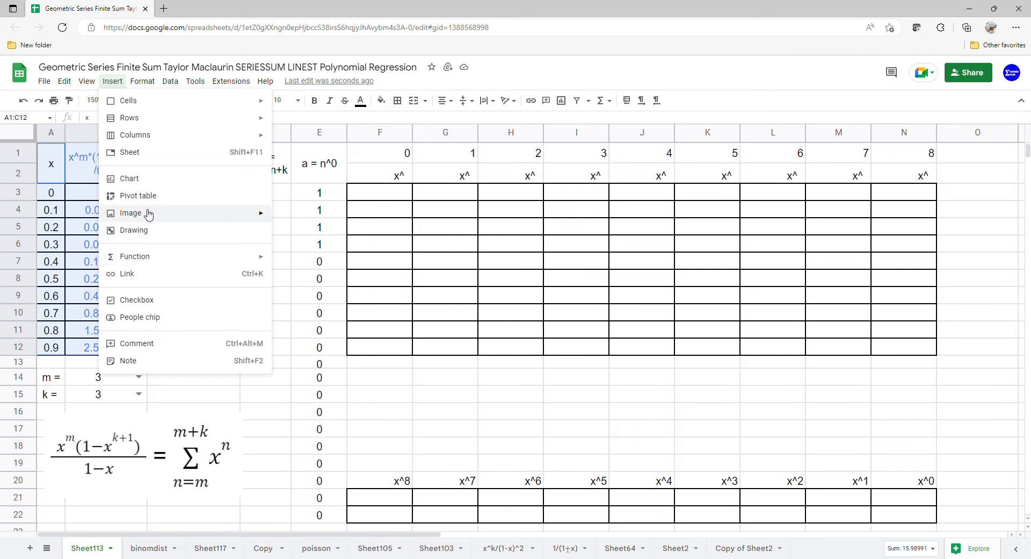
left_click(146, 184)
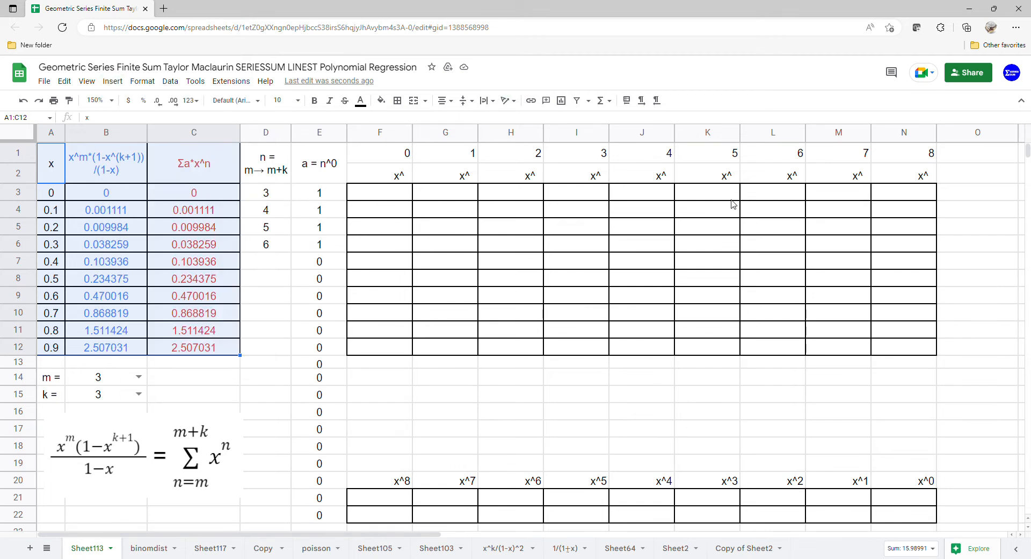
left_click(935, 177)
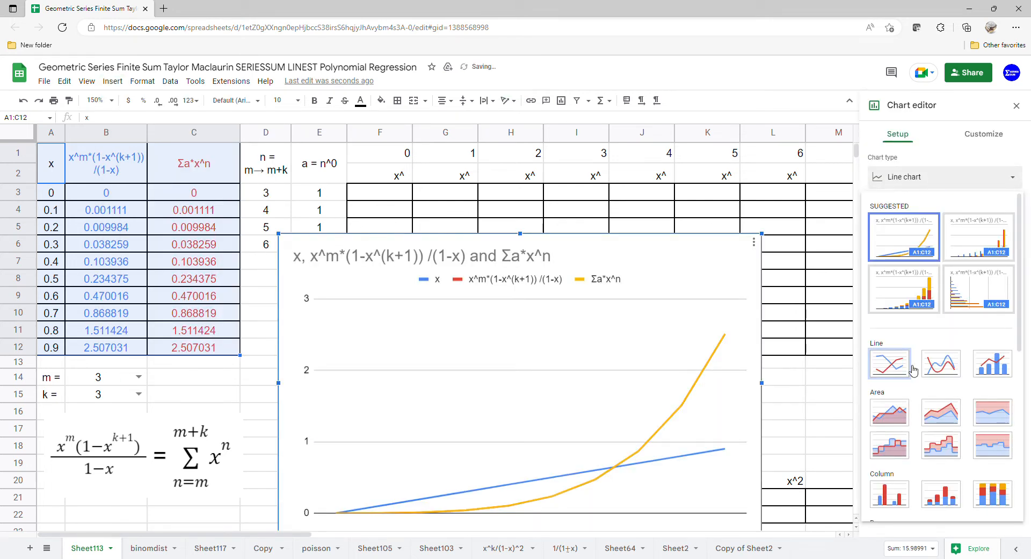
scroll(910, 371, "down", 5)
left_click(899, 399)
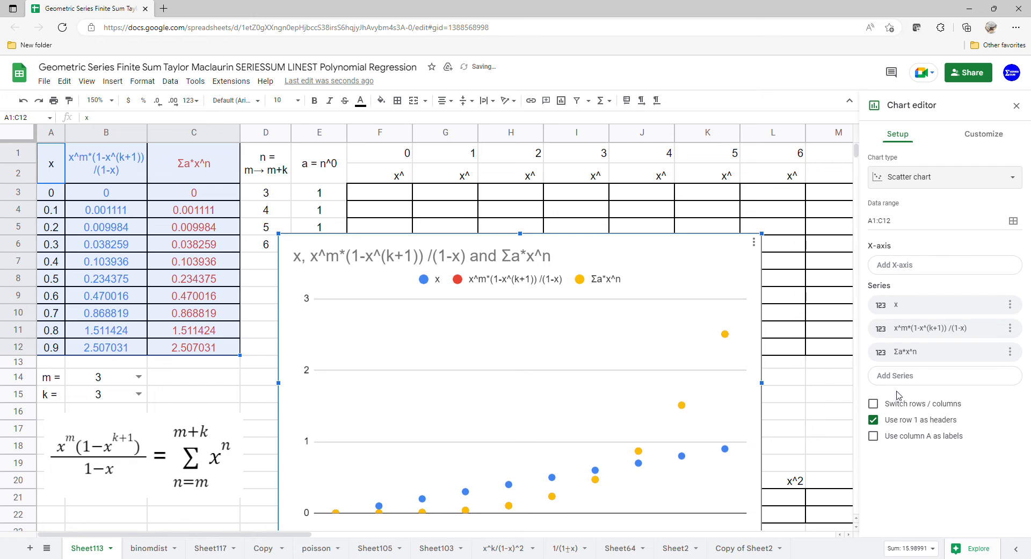
left_click(880, 444)
Delete the chart's title.
left_click(354, 258)
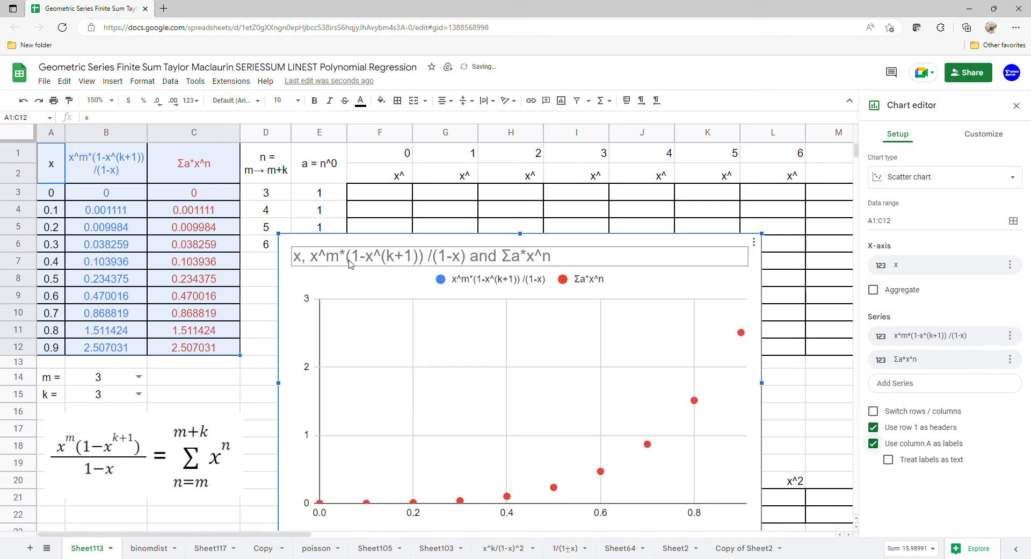
left_click(353, 265)
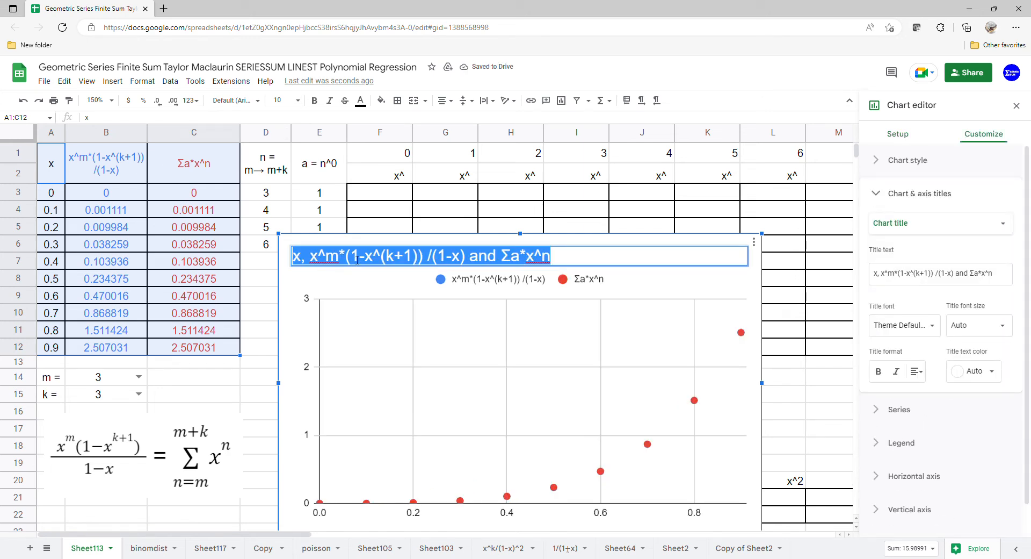
key("BackSpace")
left_click(398, 330)
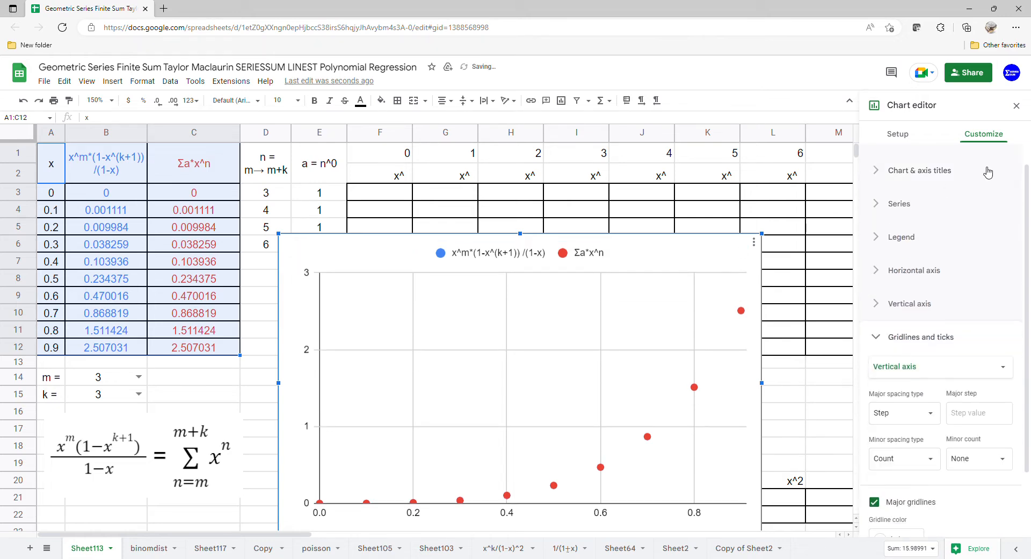
Add polynomial trendlines of degree 8 to the chart series and label them with their equations.
left_click(899, 204)
left_click(889, 454)
scroll(923, 392, "down", 4)
left_click(932, 266)
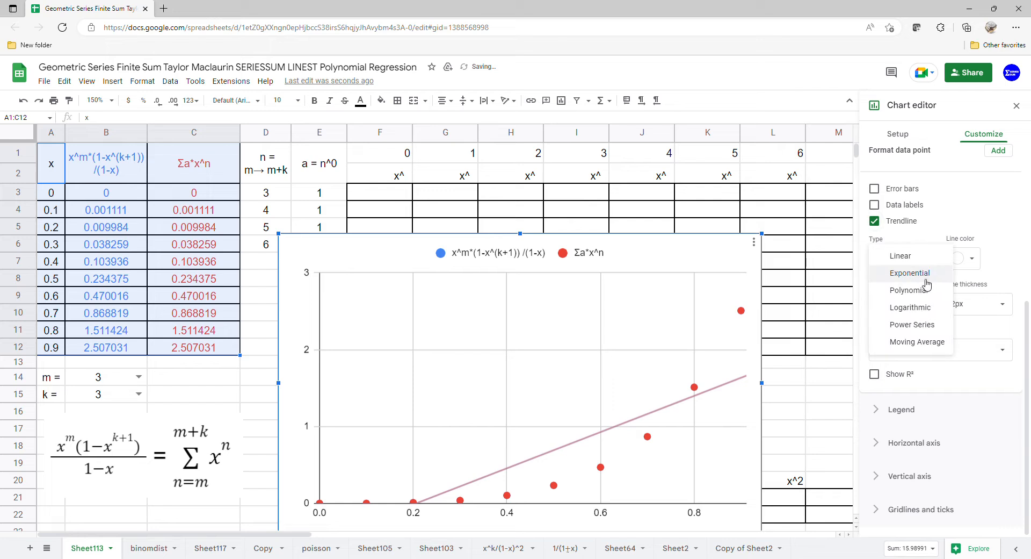
left_click(910, 290)
left_click(925, 304)
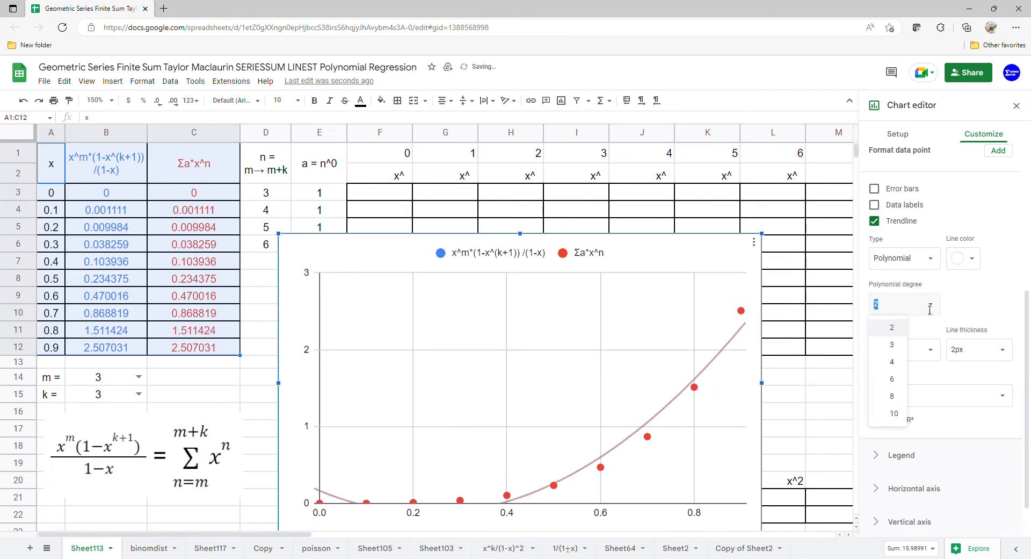
left_click(893, 396)
scroll(915, 372, "down", 1)
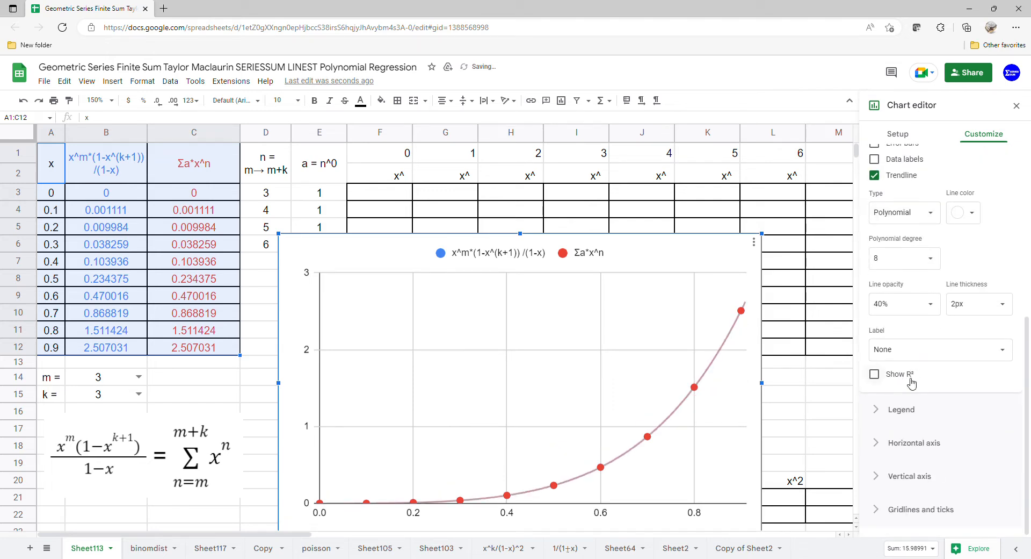
left_click(923, 353)
left_click(907, 387)
Set the chart's legend position to Bottom and close the chart editor.
left_click(908, 414)
left_click(924, 306)
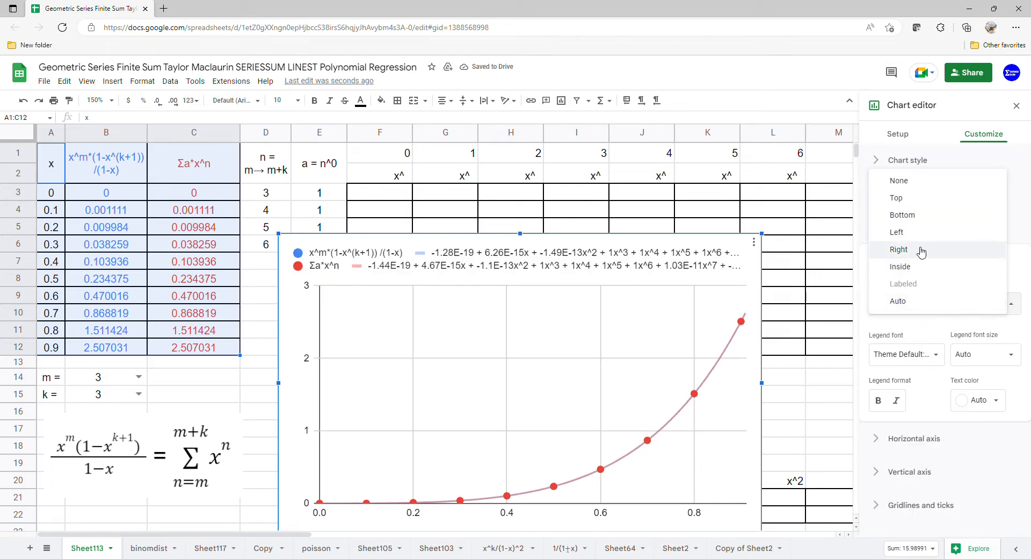
left_click(923, 221)
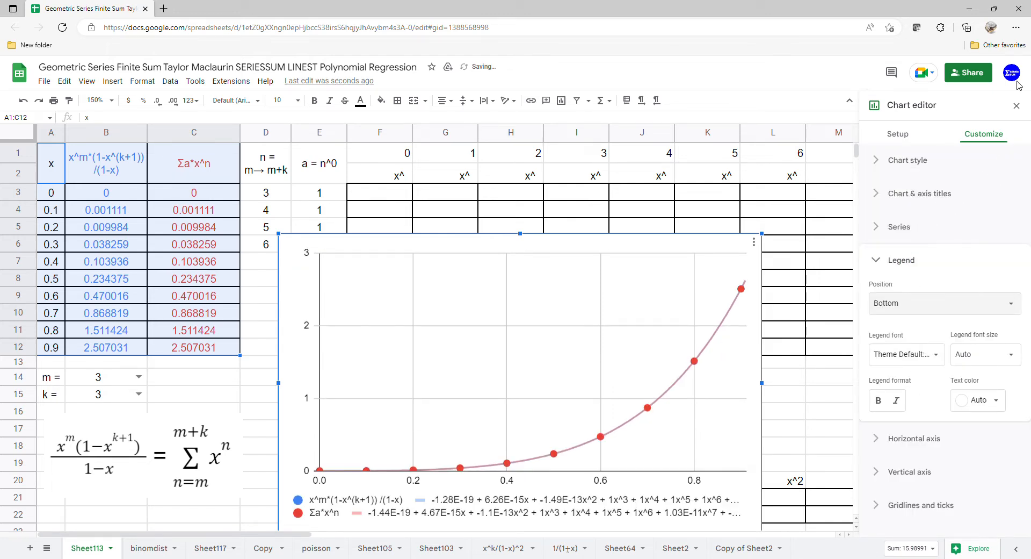
left_click(1017, 106)
Make the chart taller and wider so the full trendline equations fit, and place it beside the powers table, starting at column O.
left_click_drag(526, 344, 598, 262)
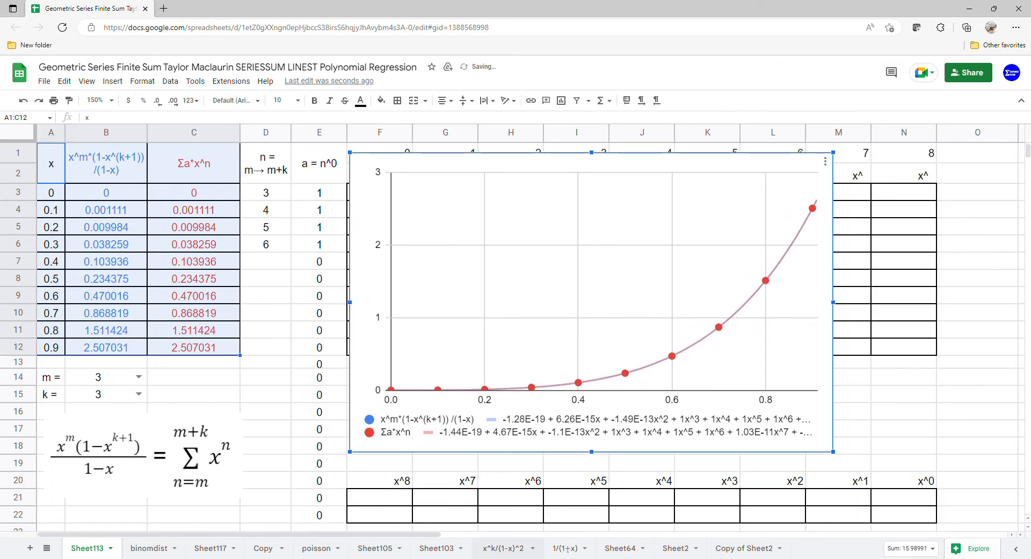
left_click_drag(594, 468, 594, 468)
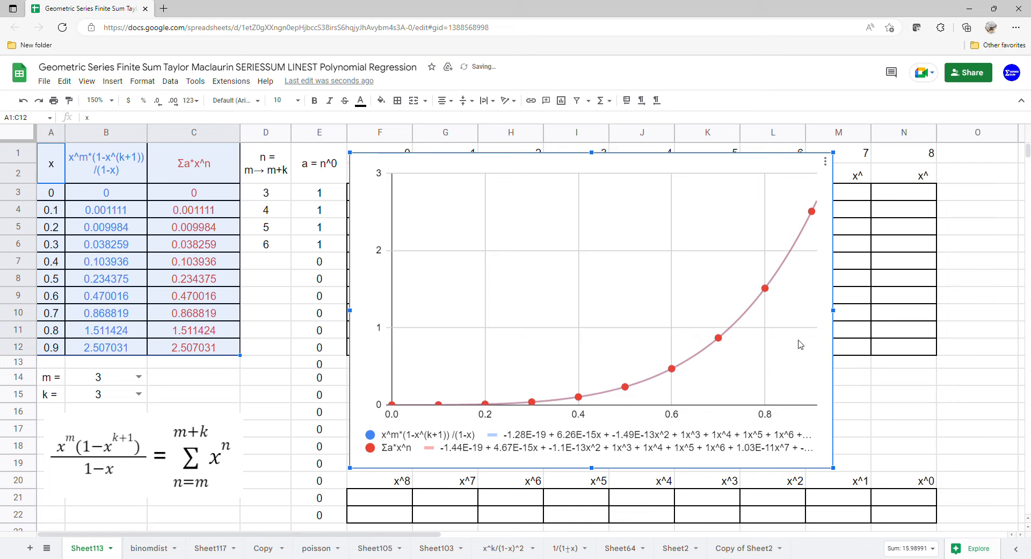
left_click_drag(839, 311, 954, 311)
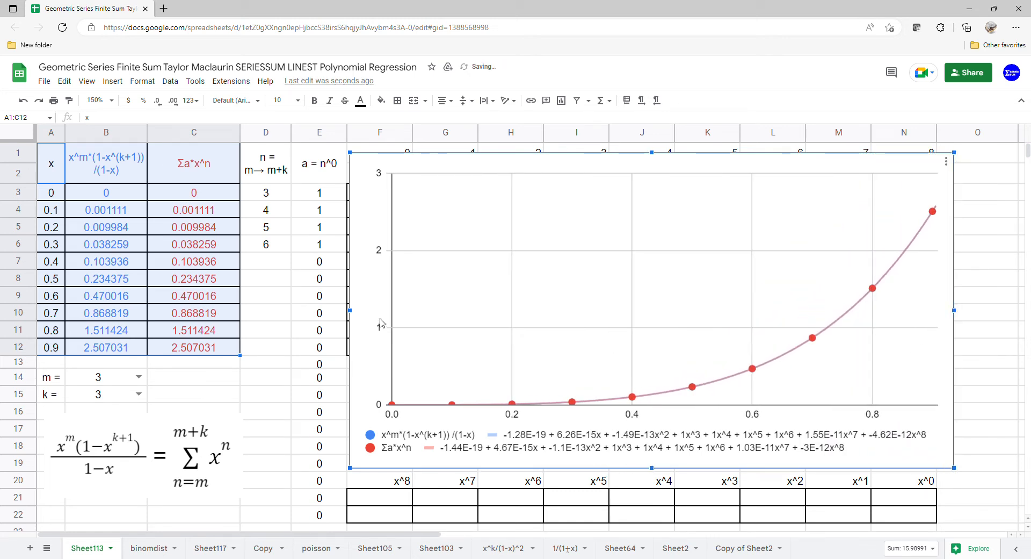
left_click_drag(394, 314, 988, 303)
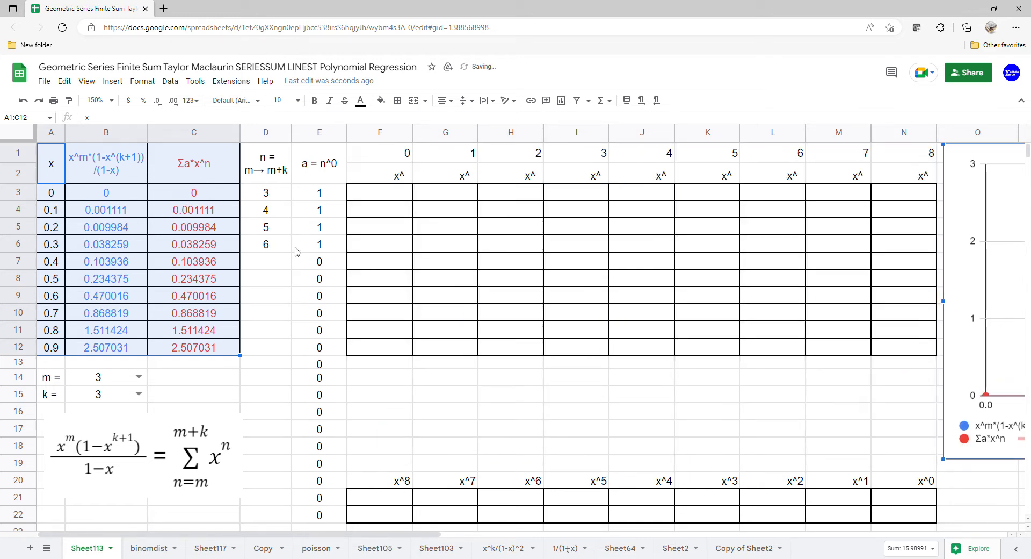
Enter =ARRAYFORMULA(ARRAYFORMULA(A3:A12^F1:N1 in F3 to fill the table with the powers of x from 0 to 8.
left_click(391, 208)
left_click(381, 192)
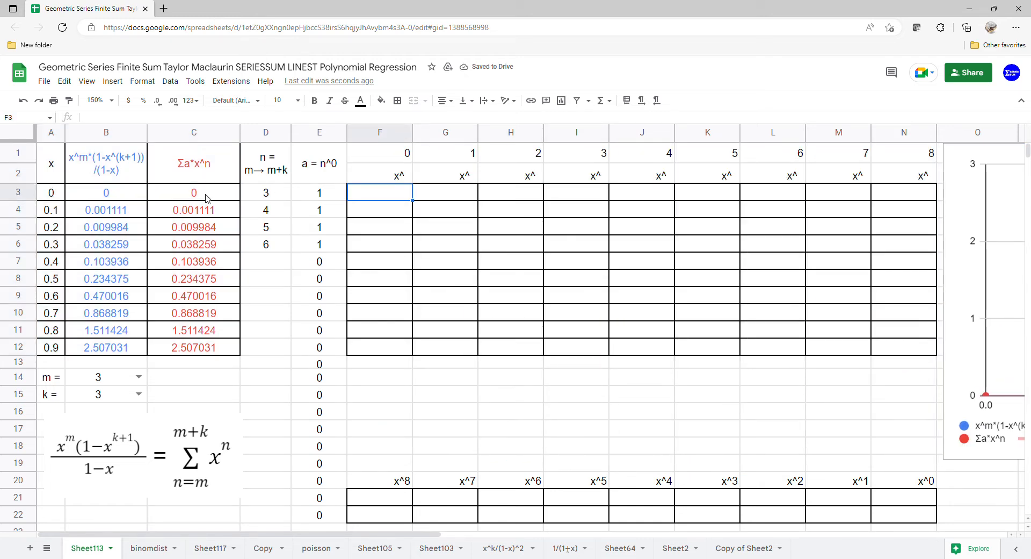
type("=arr")
key("Tab")
type("arr")
key("Tab")
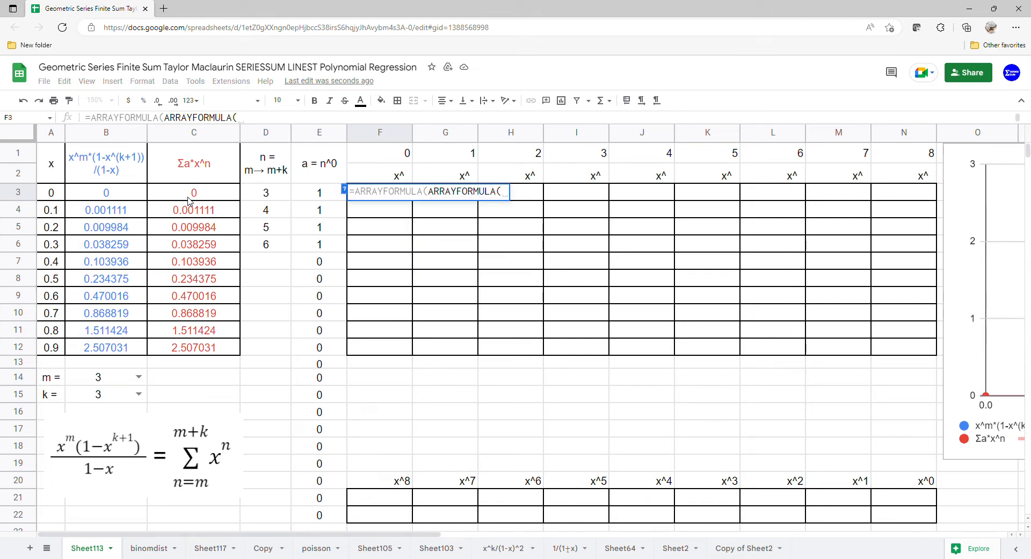
left_click_drag(56, 196, 54, 348)
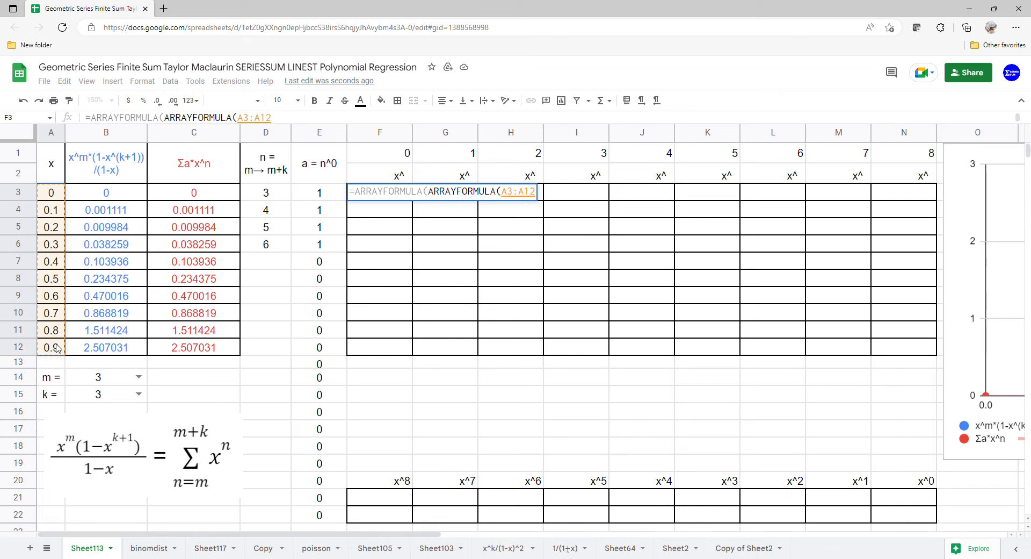
type("^")
left_click_drag(384, 156, 926, 156)
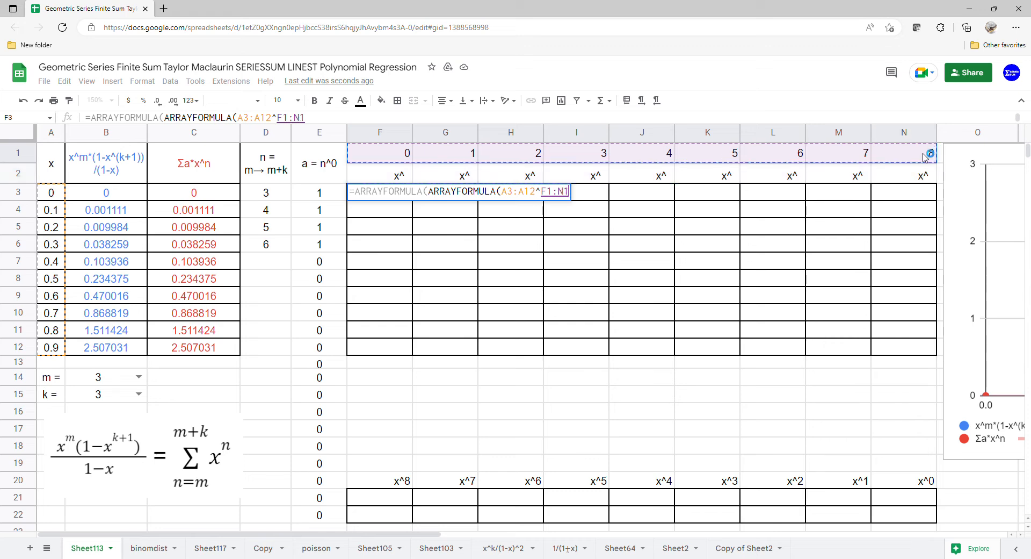
key("Return")
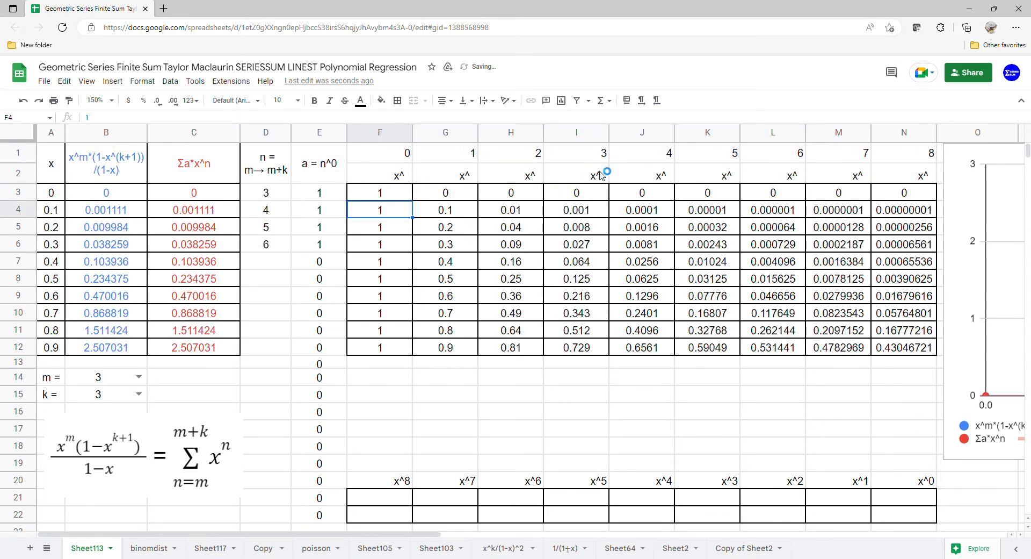
Enter =LINEST(B3:B12,G3:N12) in F21 to compute the polynomial coefficients of the closed-form sum.
left_click(360, 500)
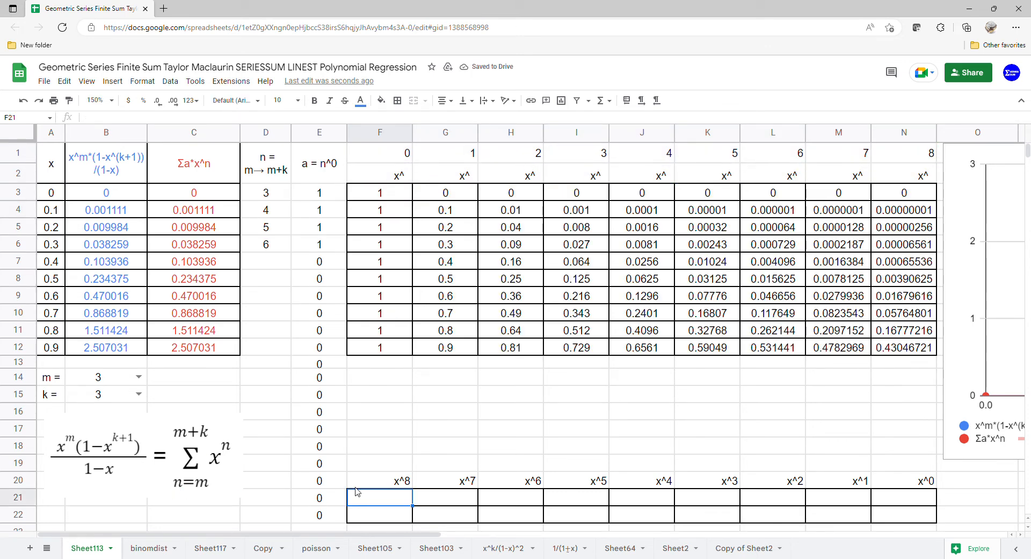
type("=LINEST(")
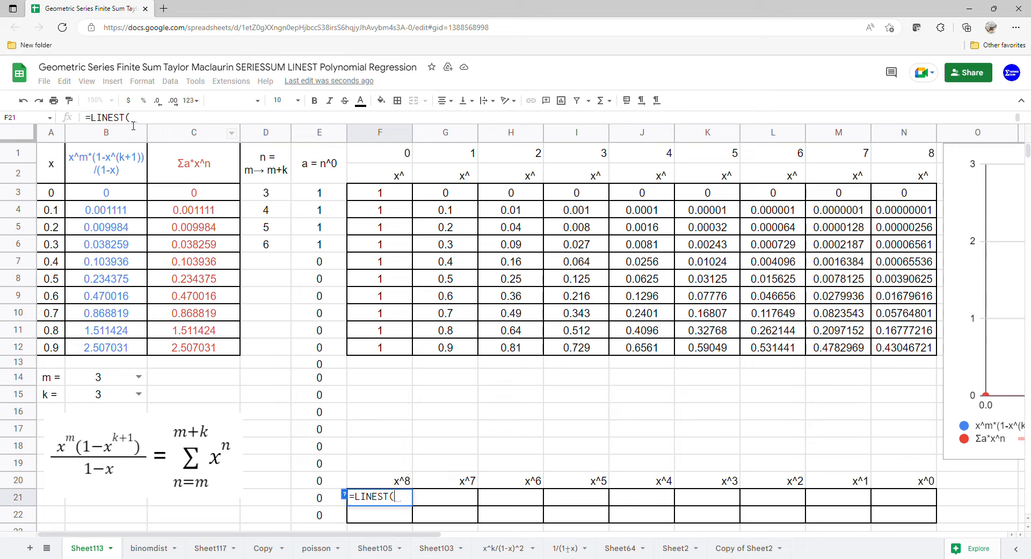
left_click_drag(116, 196, 123, 352)
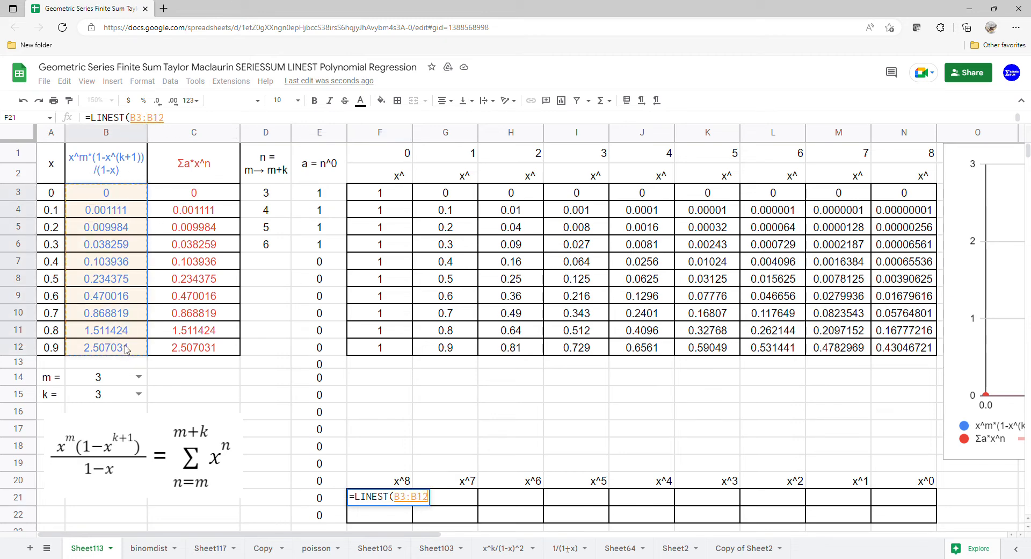
type(",")
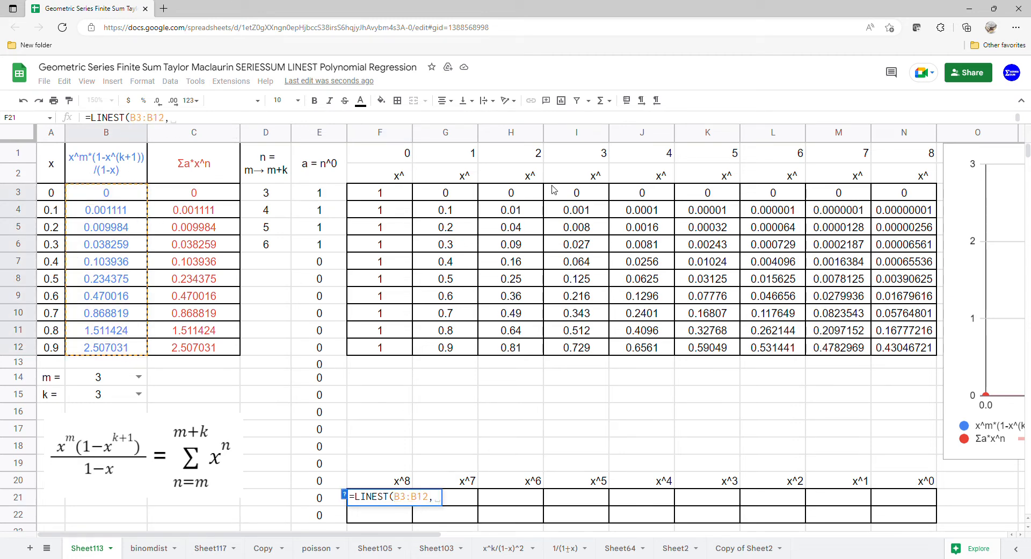
left_click_drag(465, 197, 913, 347)
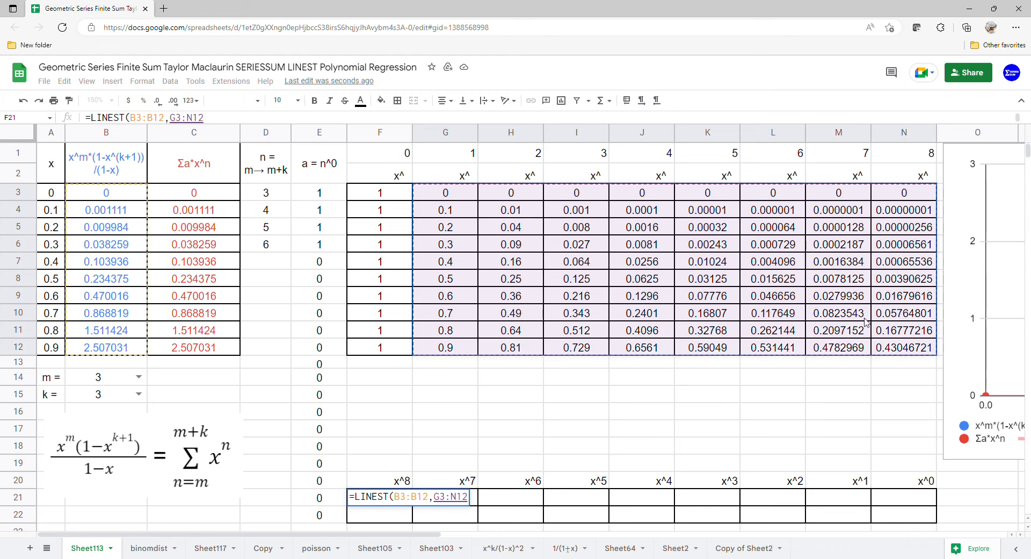
key("Return")
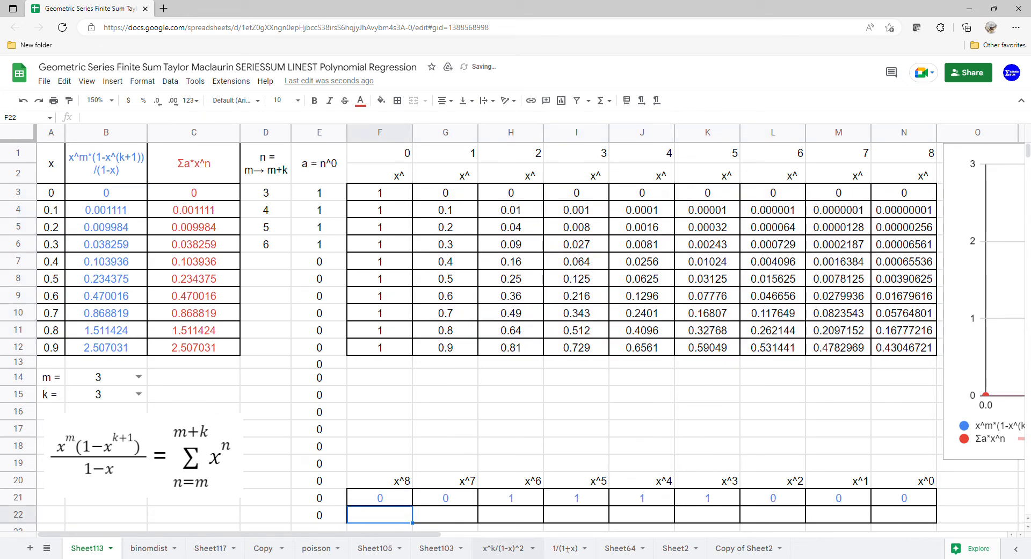
Enter =LINEST(C3:C12,G3:N12) in F22 to compute the polynomial coefficients of the power series sum.
type("=linest")
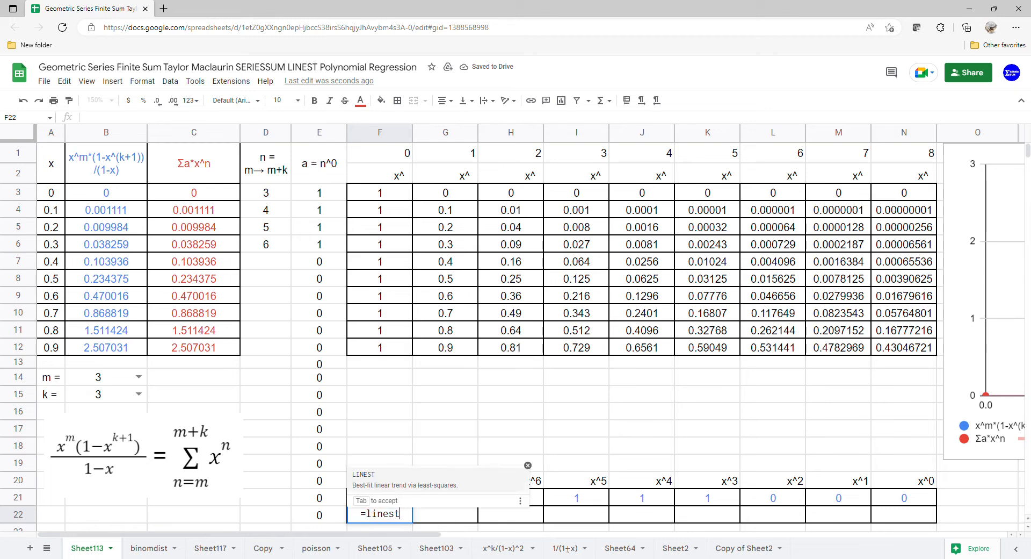
key("Tab")
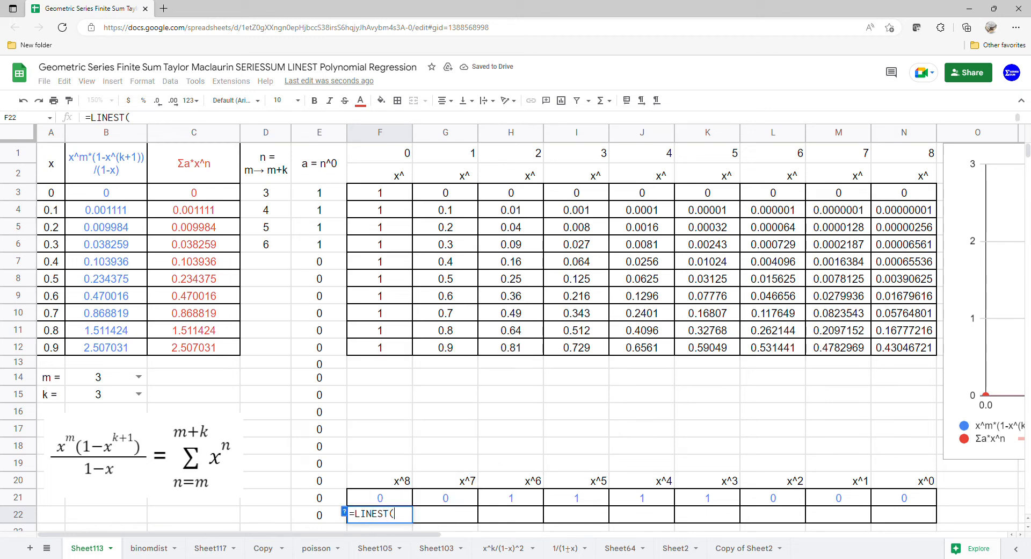
left_click_drag(204, 197, 205, 349)
type(",")
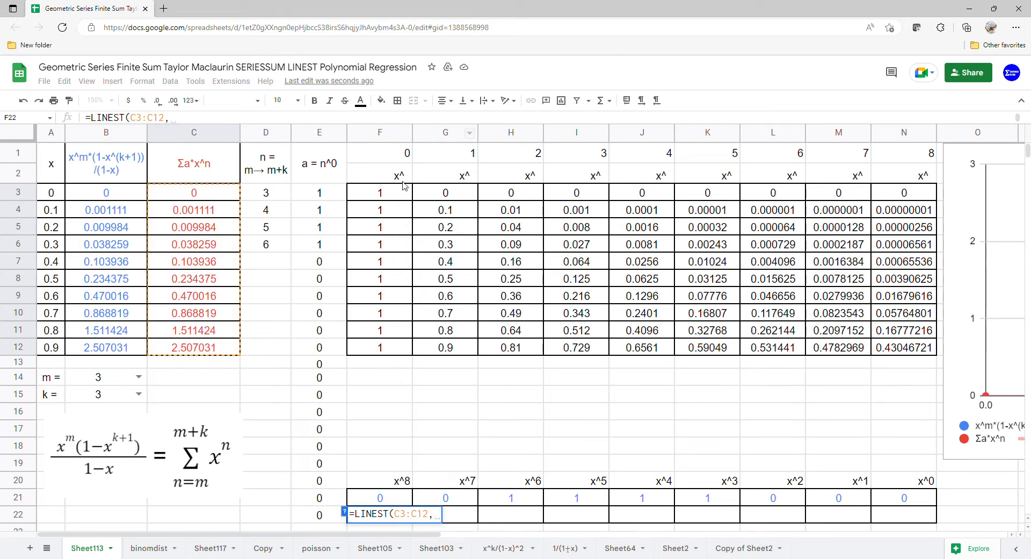
left_click_drag(439, 194, 897, 346)
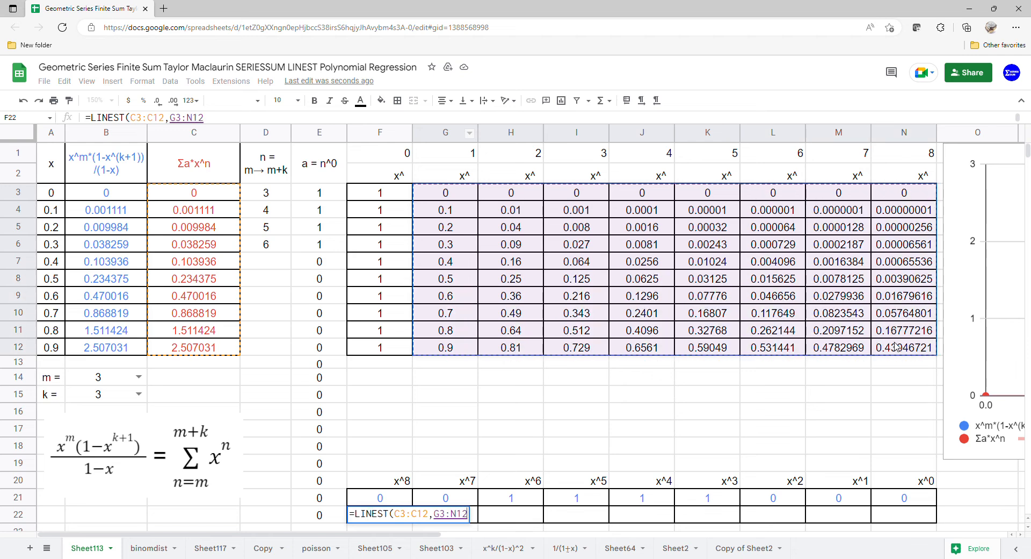
key("Return")
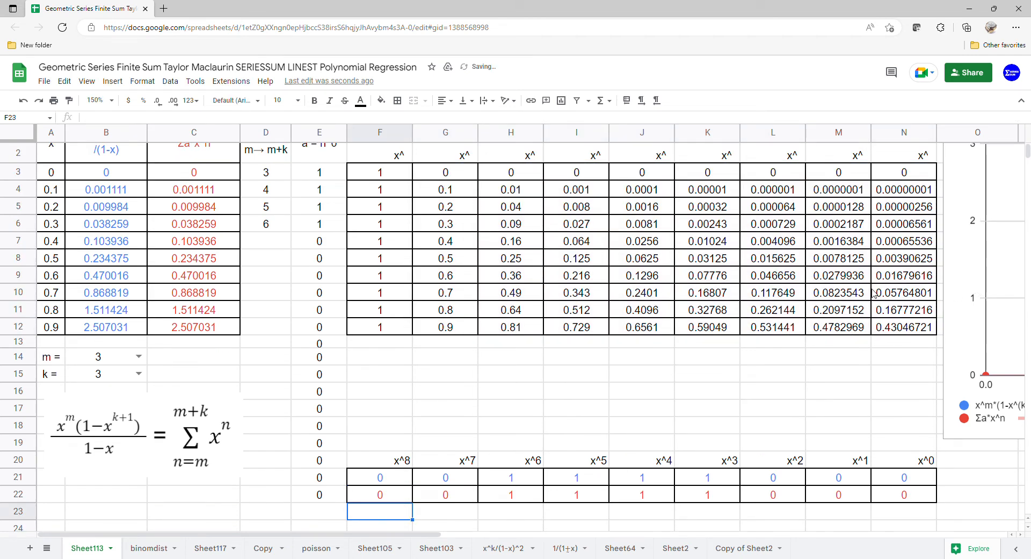
Move the chart back over the powers table above the LINEST rows and widen it into column O.
scroll(879, 299, "up", 1)
left_click_drag(977, 250, 381, 195)
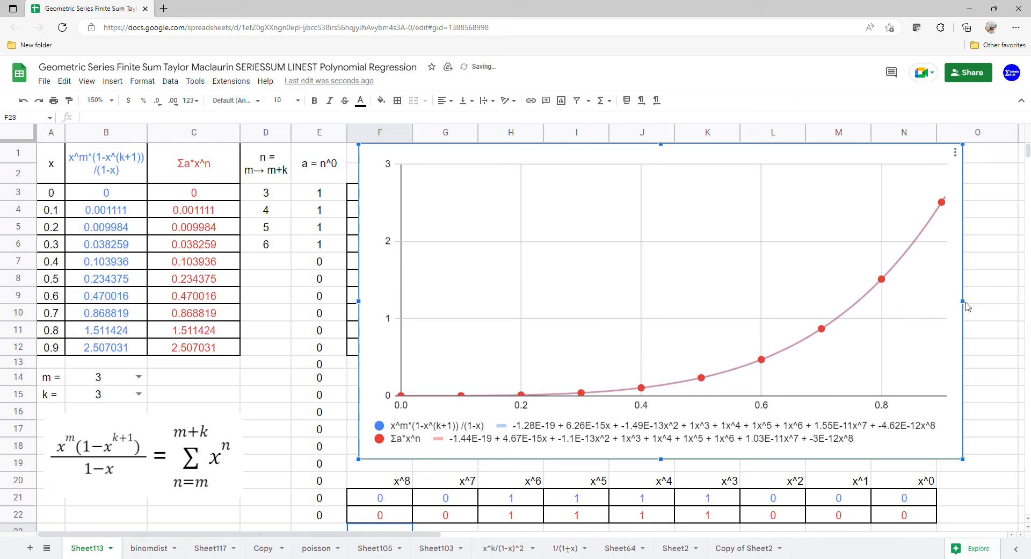
left_click_drag(976, 304, 1009, 304)
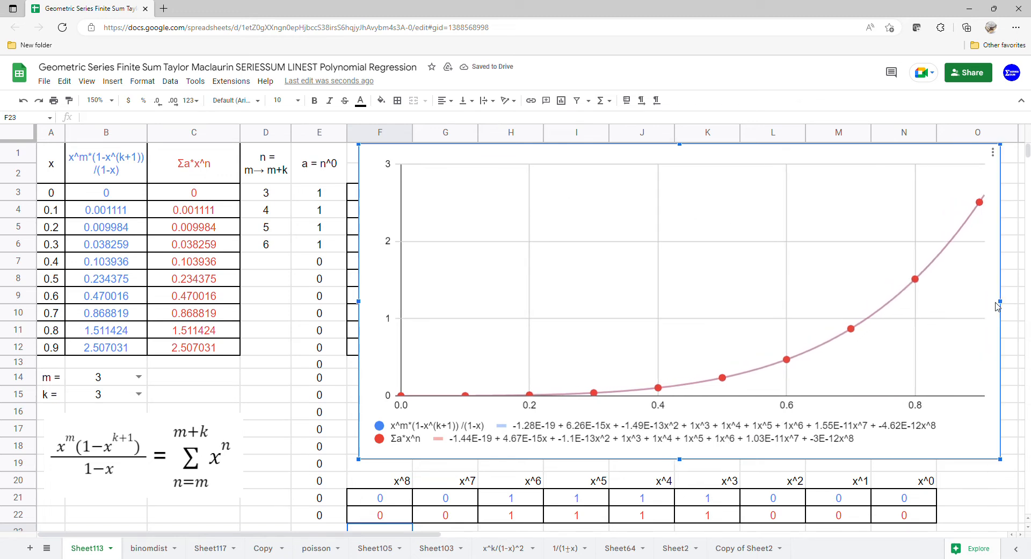
Set both k and m to 0 and check the x^0 coefficients in the two LINEST rows.
left_click(139, 394)
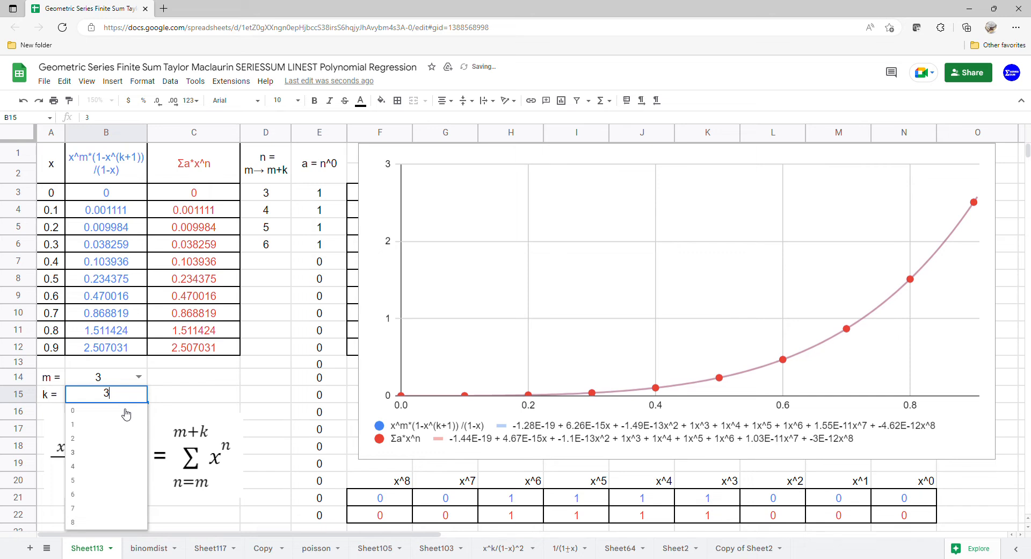
left_click(127, 410)
left_click(138, 377)
left_click(114, 393)
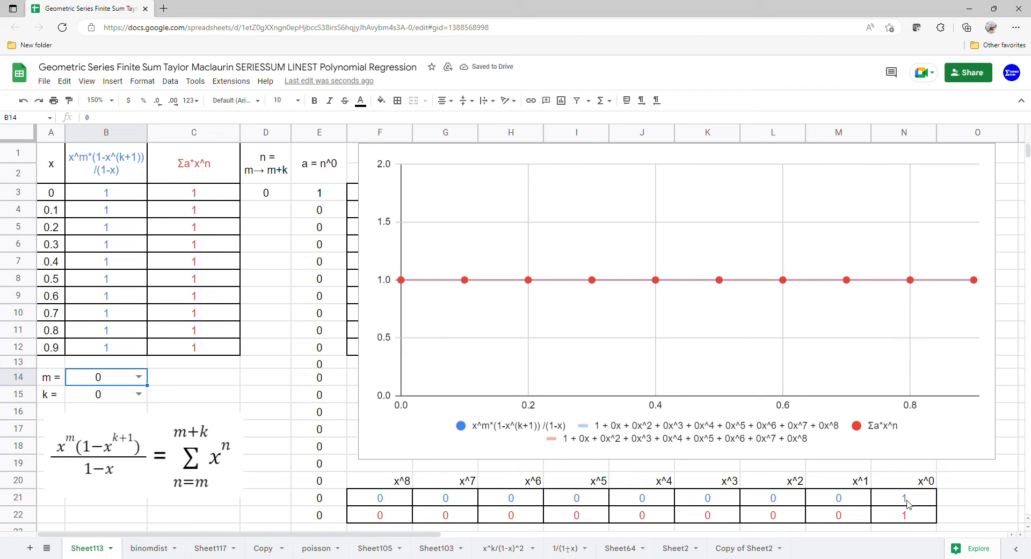
left_click_drag(908, 499, 910, 517)
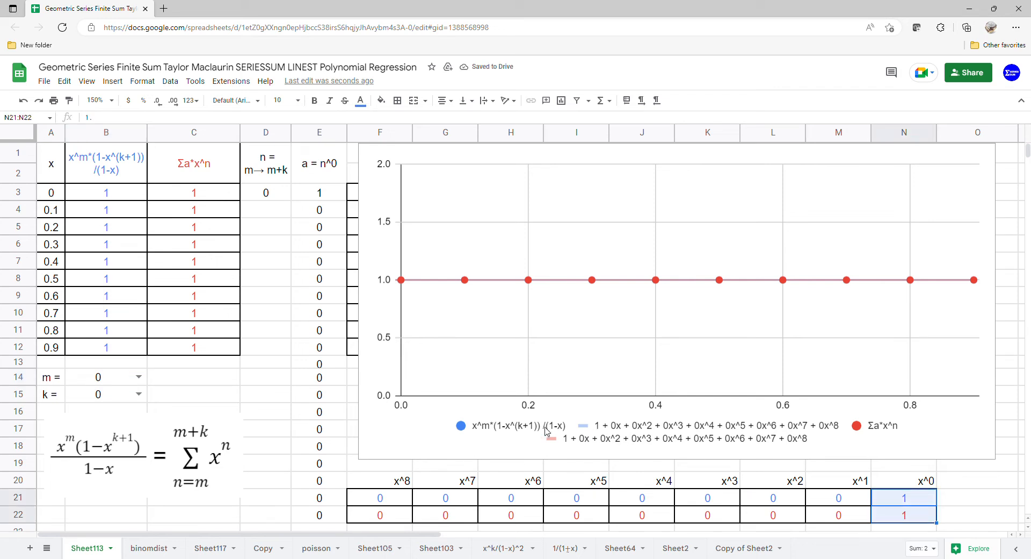
Set m to 1 with k at 0 and check the x^1 coefficients in both LINEST rows.
left_click(138, 376)
left_click(114, 405)
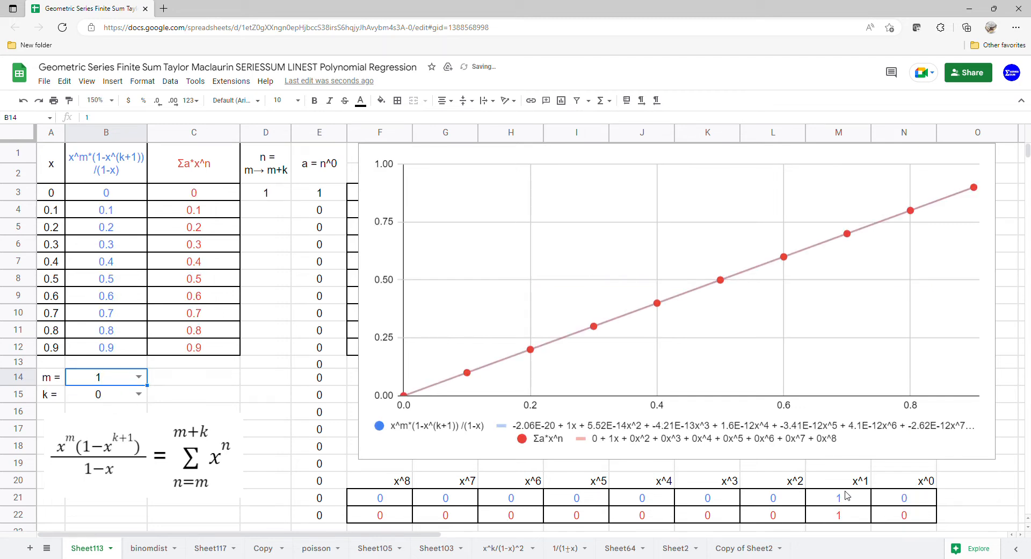
left_click_drag(844, 480, 843, 514)
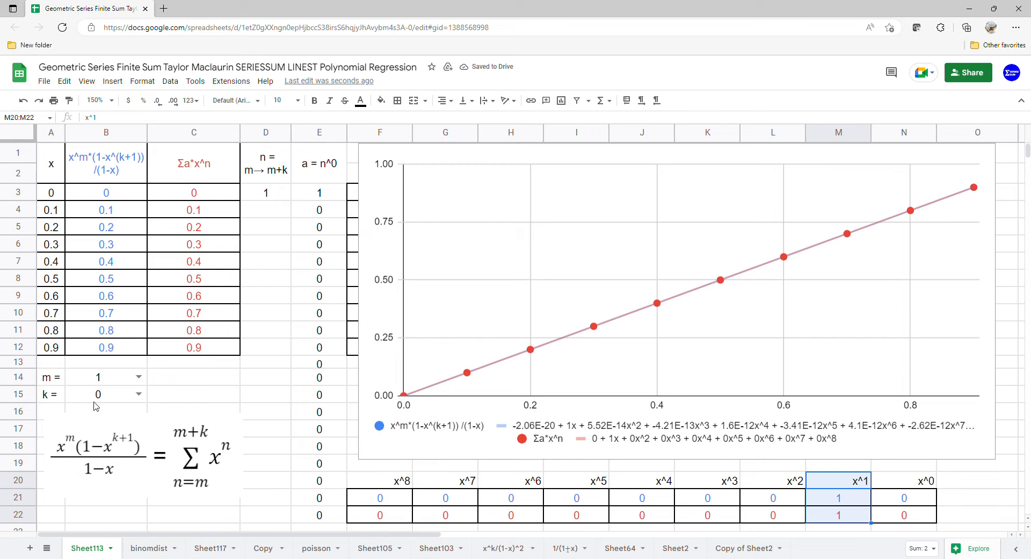
Set k to 1 and check the x^1 and x^2 coefficient columns of the LINEST results in turn.
left_click(139, 394)
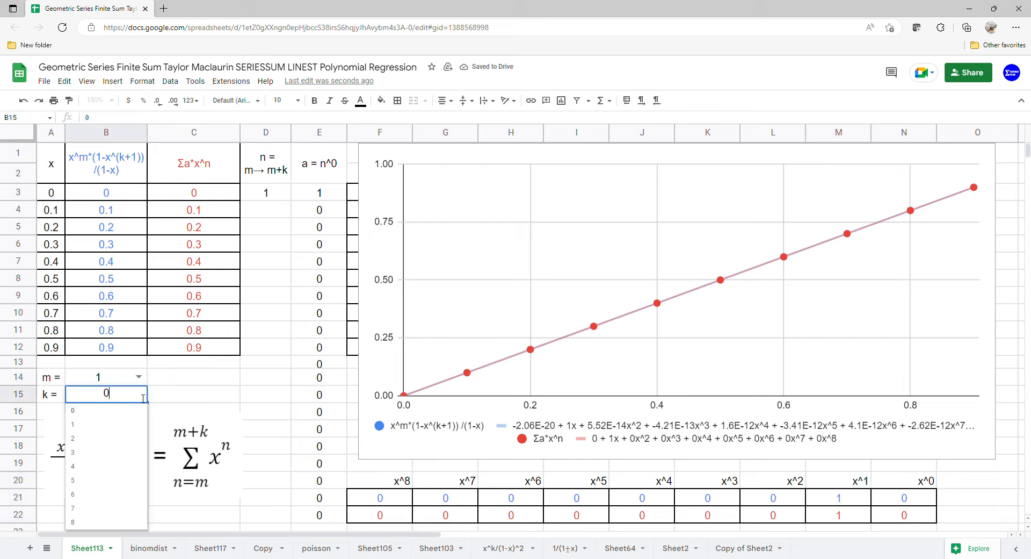
left_click(113, 424)
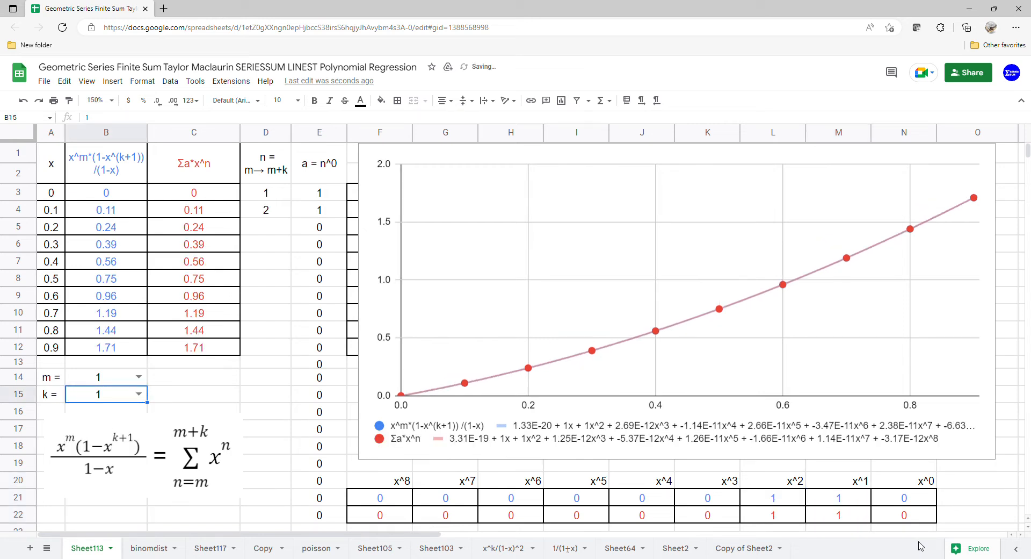
left_click_drag(856, 480, 856, 515)
left_click_drag(769, 481, 788, 512)
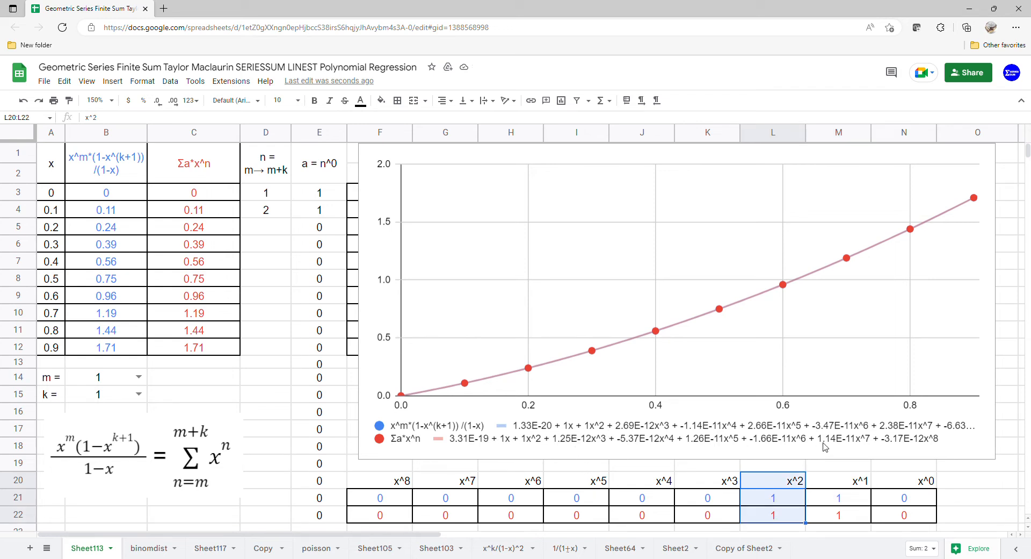
Set k to 2 and check the LINEST coefficients for x^1, x^2 and x^3 one column at a time.
left_click(138, 394)
left_click(119, 438)
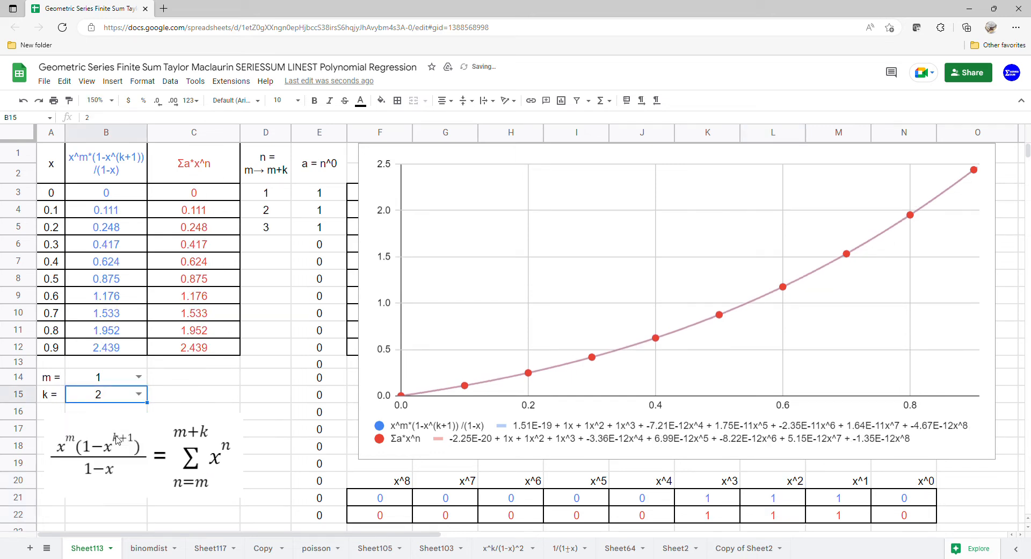
left_click_drag(859, 481, 861, 519)
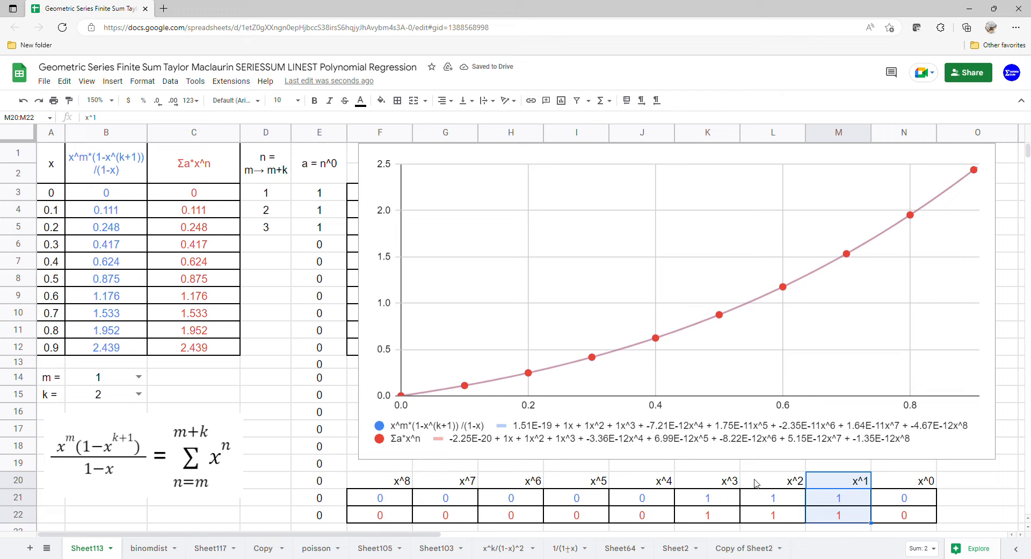
left_click_drag(744, 480, 761, 513)
left_click_drag(706, 481, 716, 516)
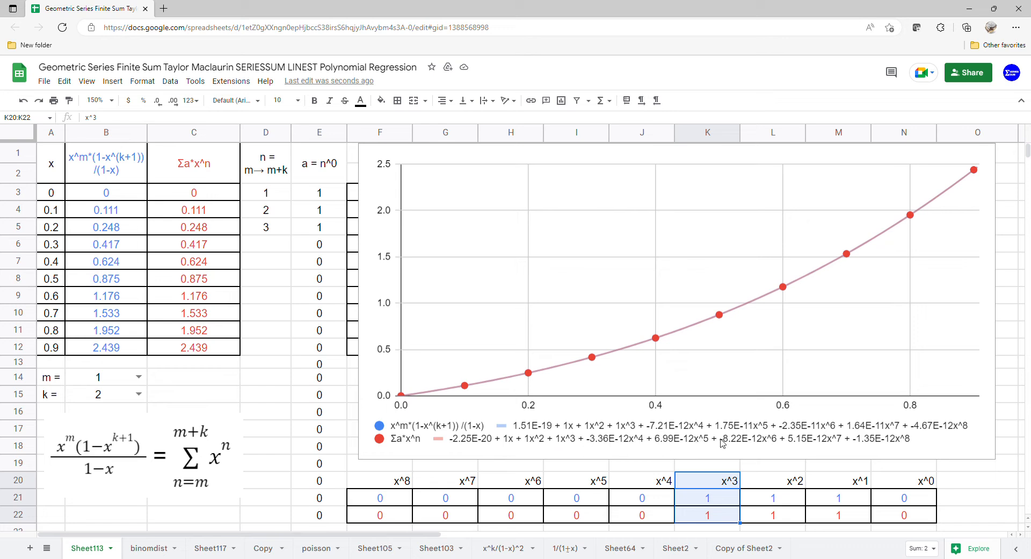
Set k to 3 and check the LINEST coefficients from x^1 through x^4 one column at a time.
left_click(138, 394)
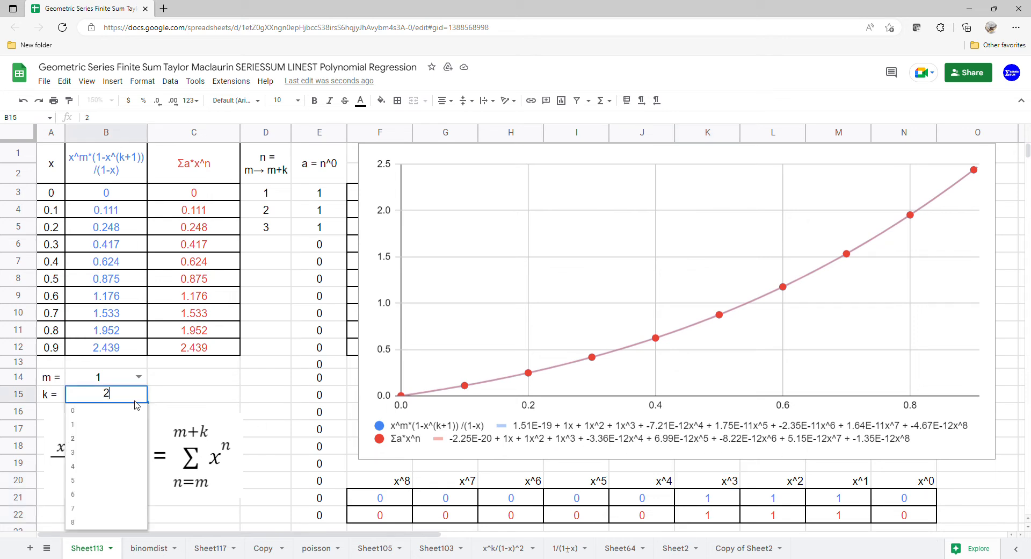
left_click(122, 452)
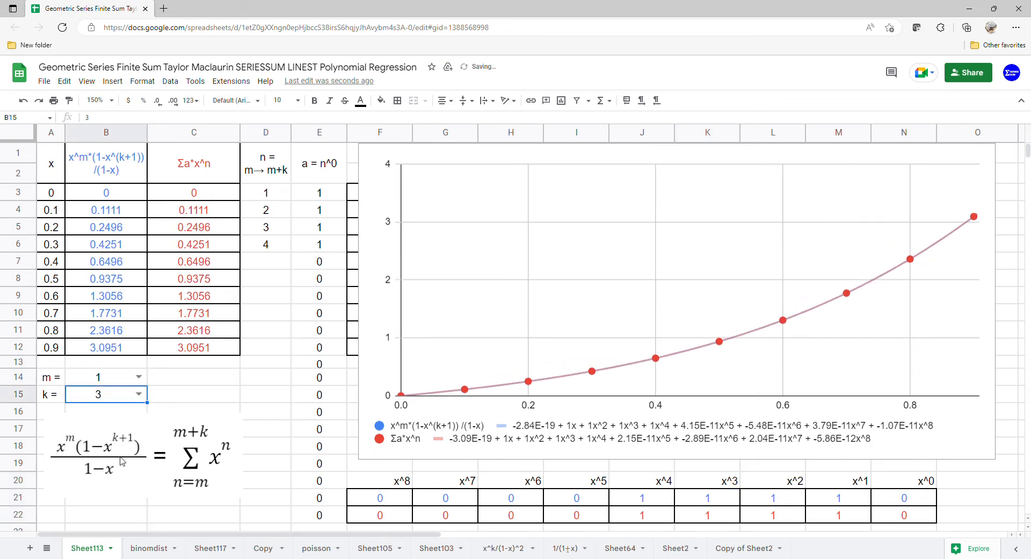
left_click_drag(839, 479, 841, 516)
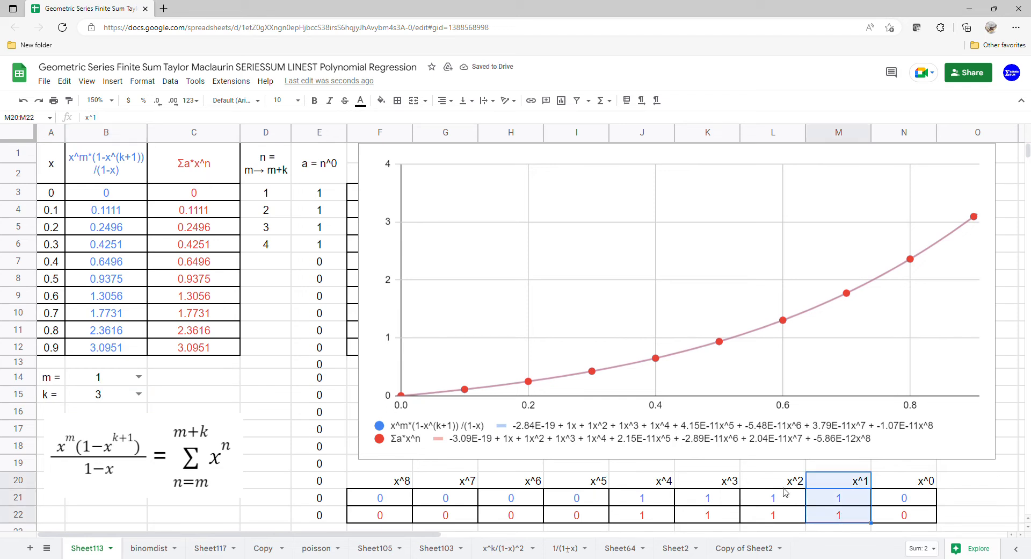
left_click_drag(787, 483, 784, 520)
left_click_drag(708, 487, 710, 519)
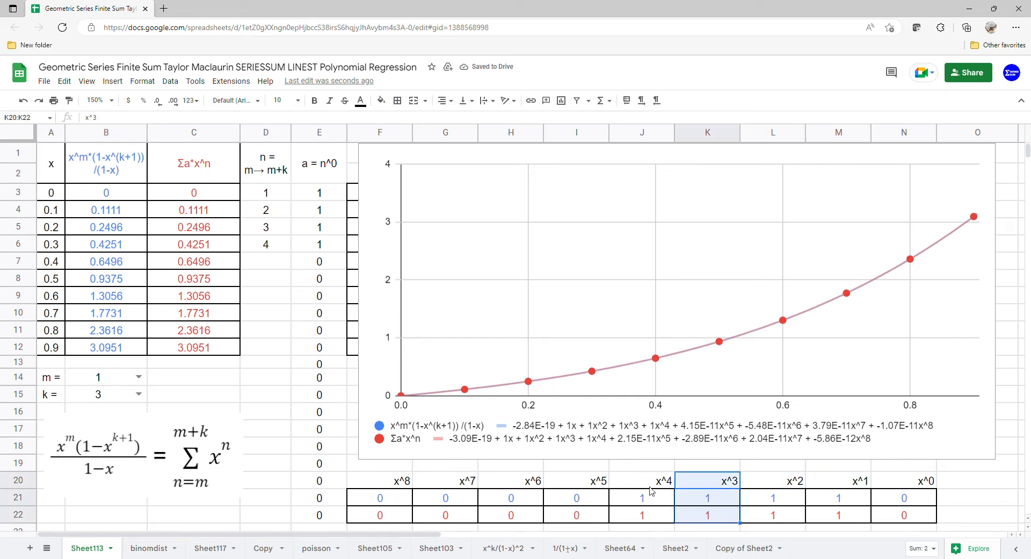
left_click_drag(651, 483, 650, 512)
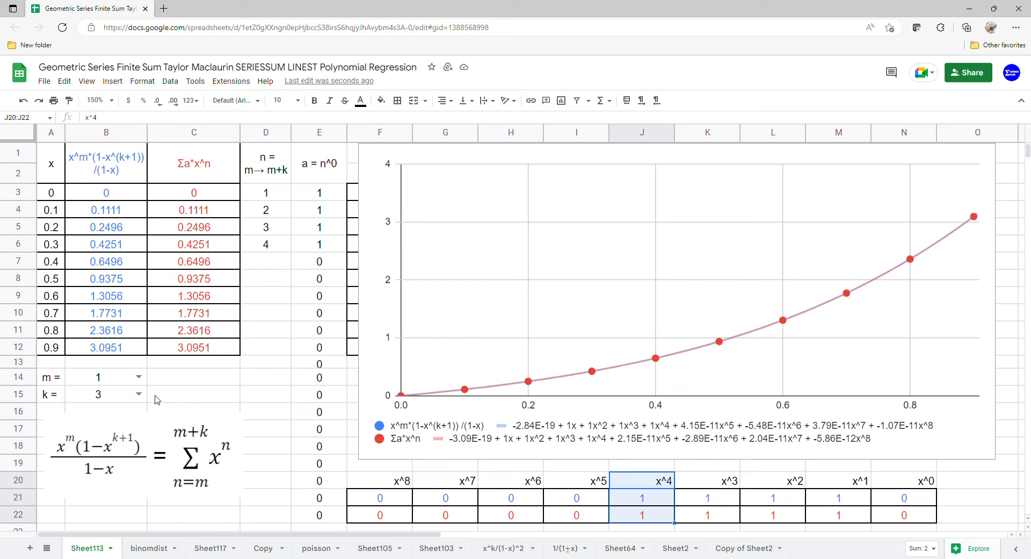
Set k to 4 and check the LINEST coefficients from x^1 through x^5 one column at a time.
left_click(138, 394)
left_click(112, 469)
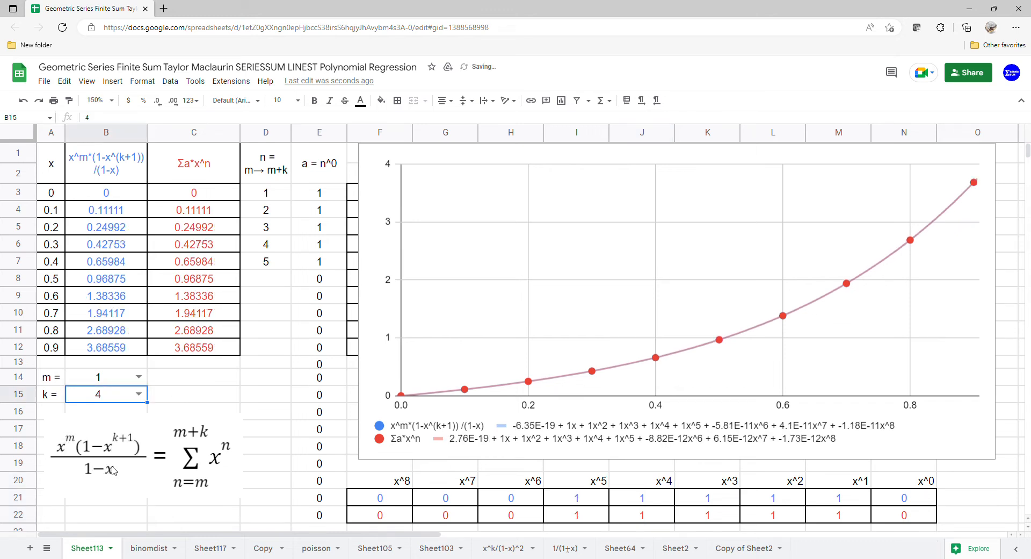
left_click_drag(828, 485, 830, 514)
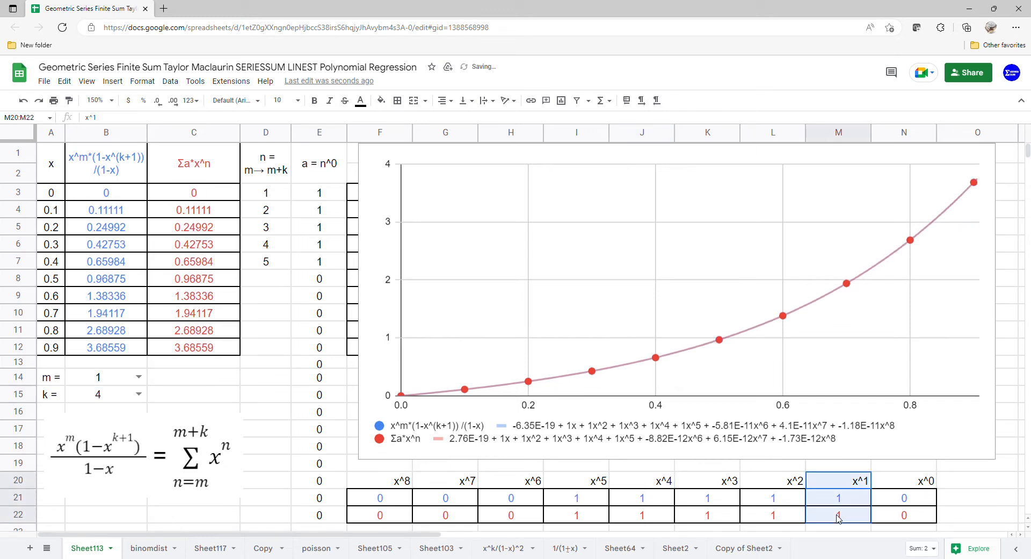
left_click_drag(789, 480, 792, 515)
left_click_drag(712, 481, 711, 516)
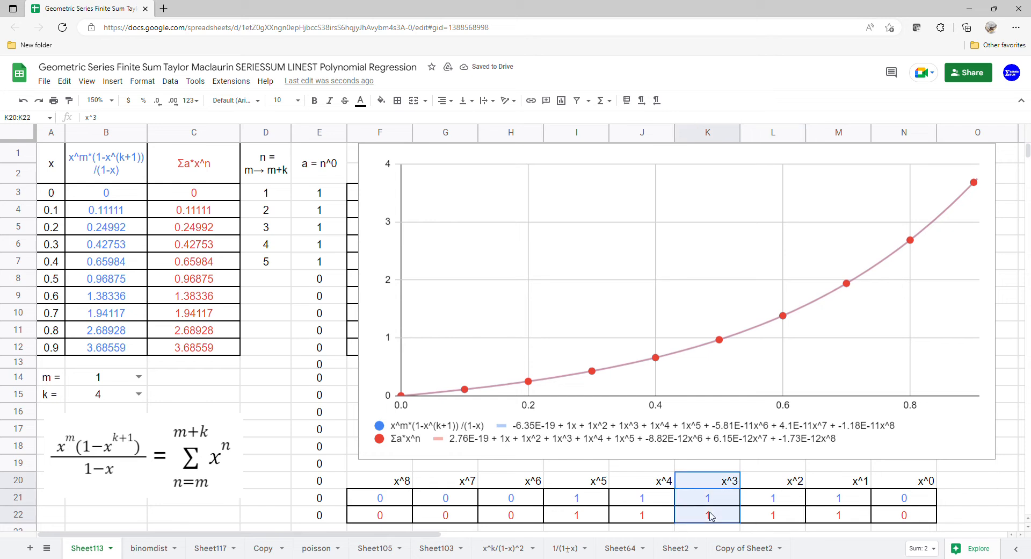
left_click_drag(622, 480, 623, 515)
left_click_drag(593, 483, 577, 498)
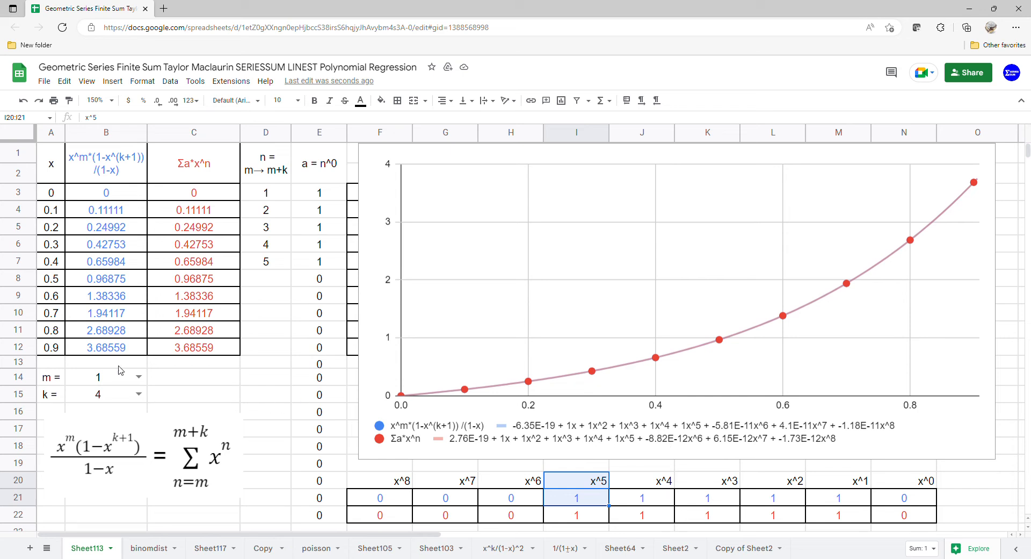
Set m to 2 and k to 0, and check the x^2 coefficients in both LINEST rows.
left_click(138, 376)
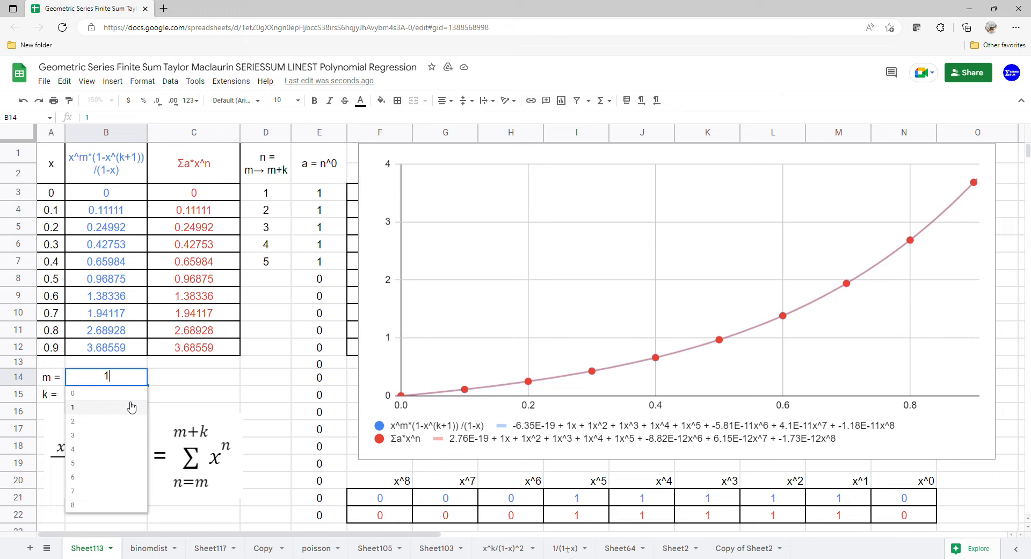
left_click(131, 407)
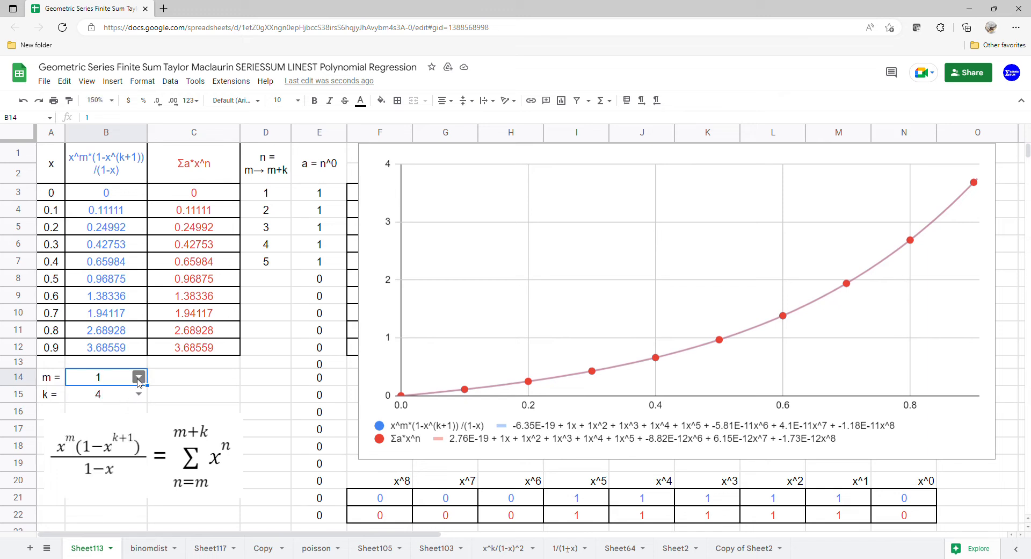
left_click(141, 378)
left_click(114, 422)
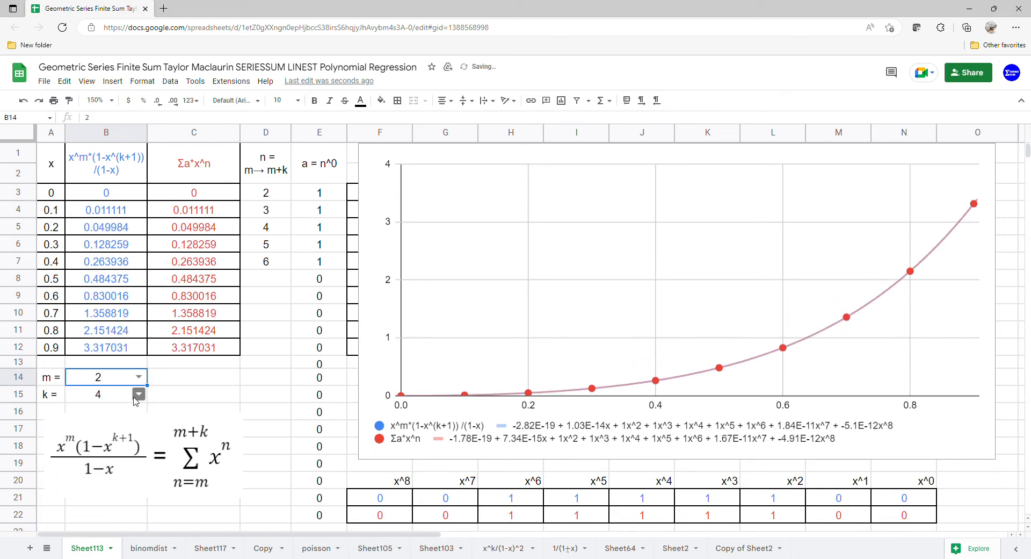
left_click(138, 394)
left_click(104, 417)
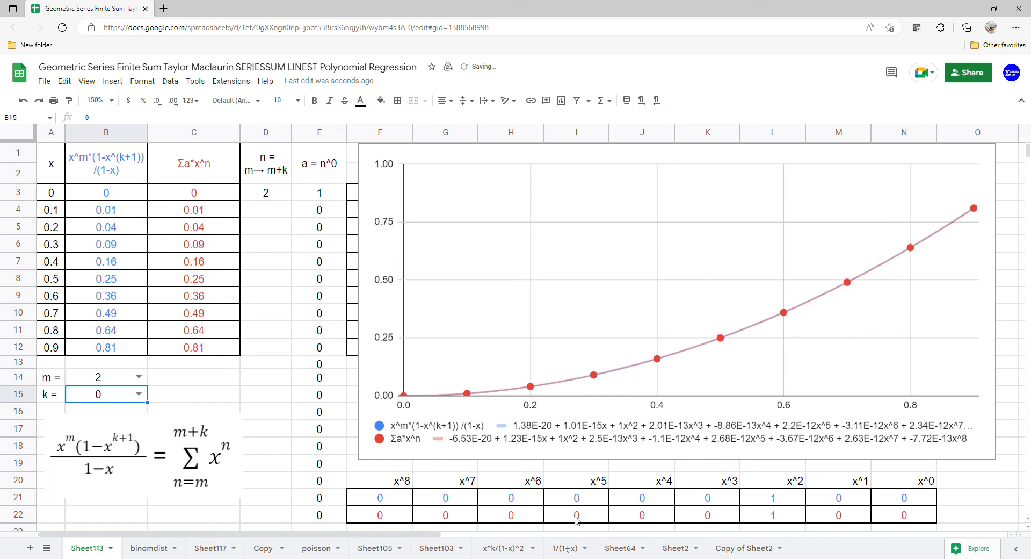
left_click_drag(784, 486, 778, 515)
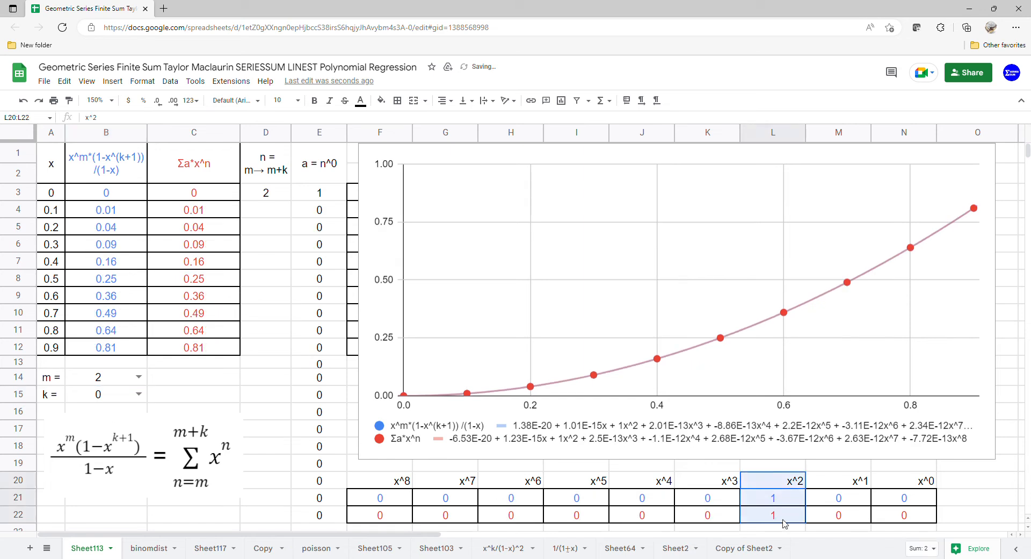
Set k to 1 for the m = 2 case and check the x^2 and x^3 LINEST coefficients.
left_click(139, 394)
left_click(107, 432)
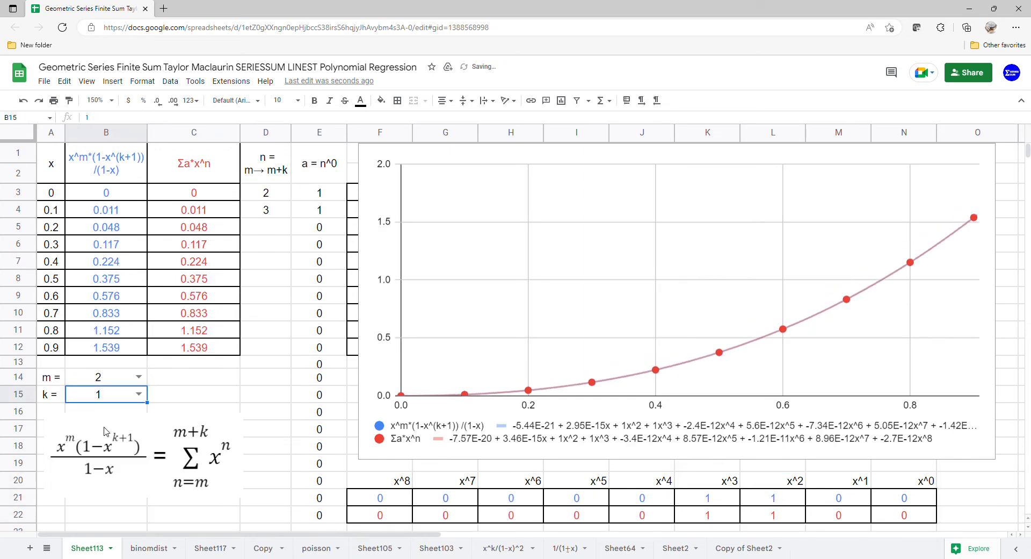
left_click_drag(796, 485, 778, 514)
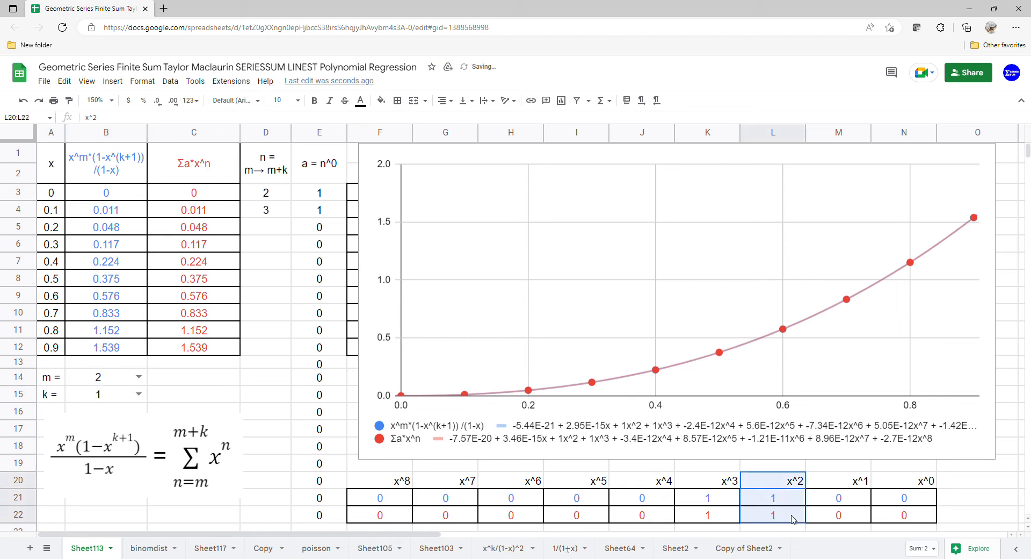
left_click_drag(707, 484, 709, 515)
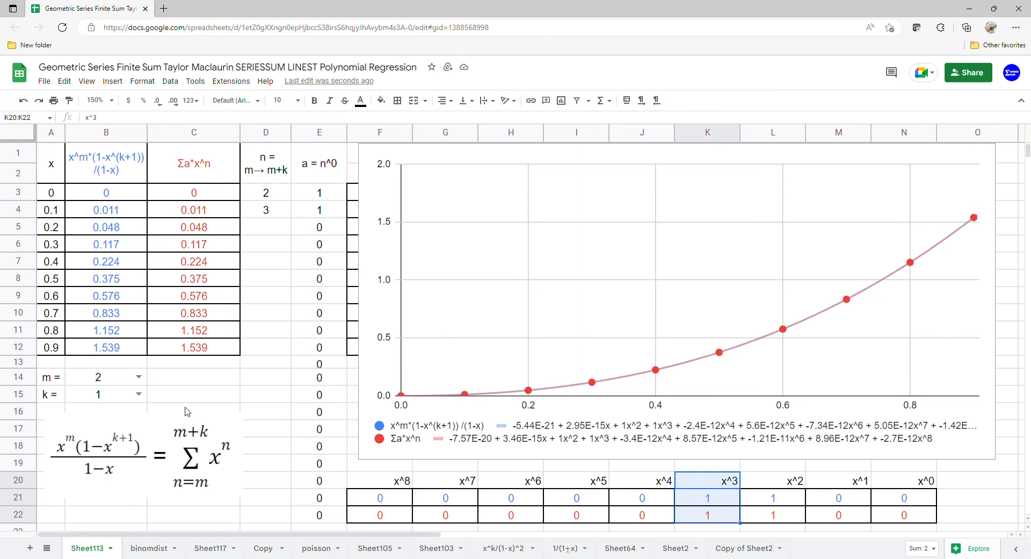
Set k to 2 for the m = 2 case and check the LINEST coefficients up to x^4.
left_click(137, 394)
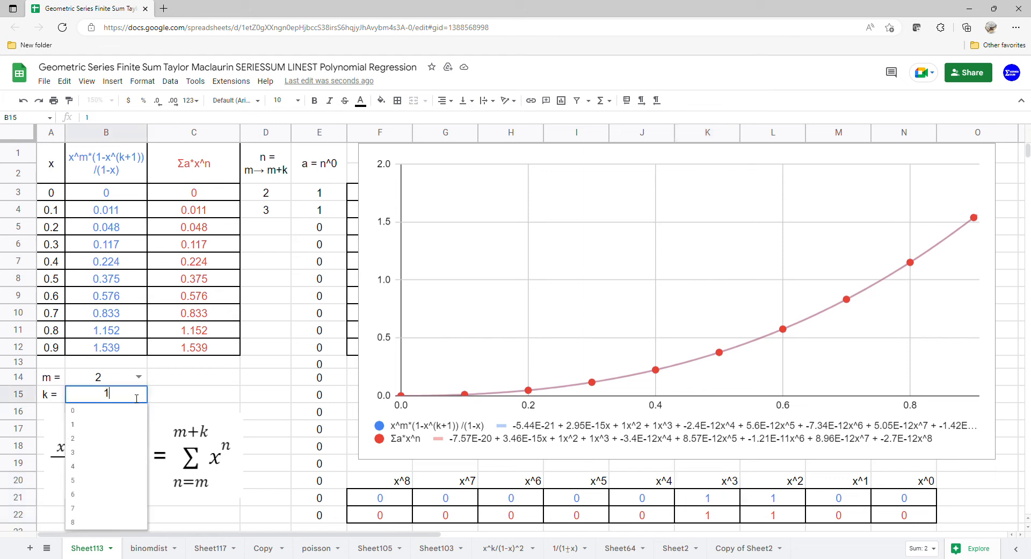
left_click(104, 440)
left_click_drag(745, 489, 718, 516)
left_click_drag(643, 487, 648, 517)
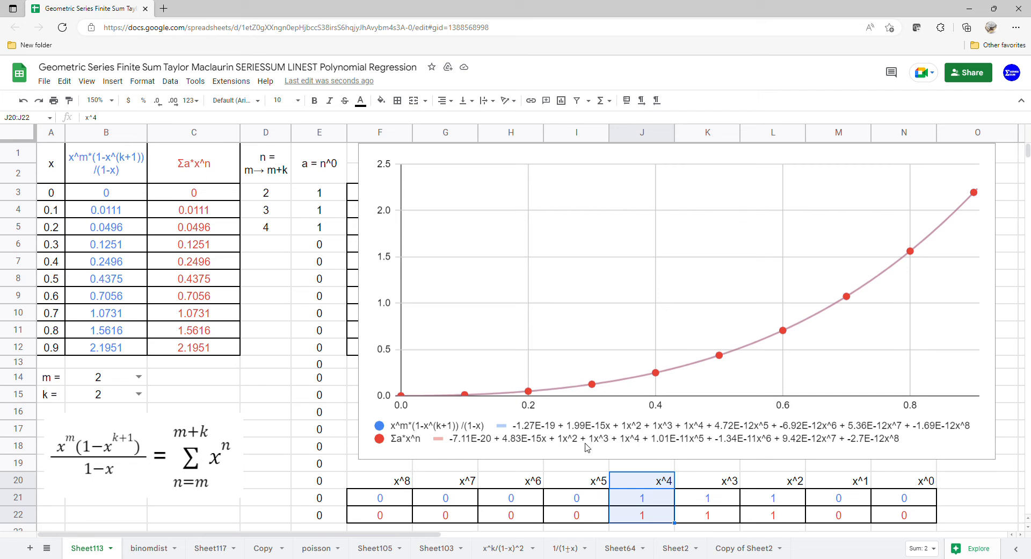
Set k to 3 for the m = 2 case and check the LINEST coefficients from x^2 through x^5.
left_click(139, 394)
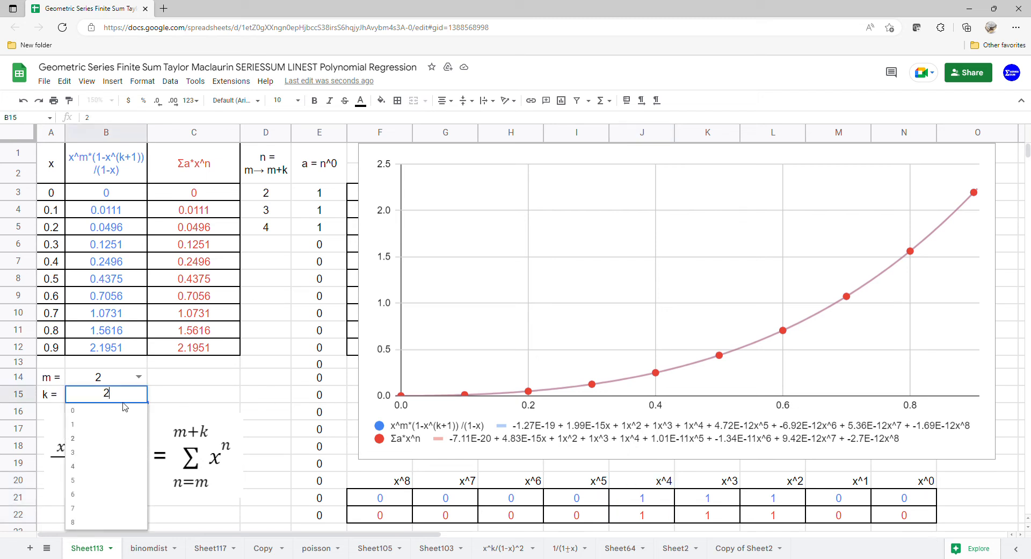
left_click(103, 451)
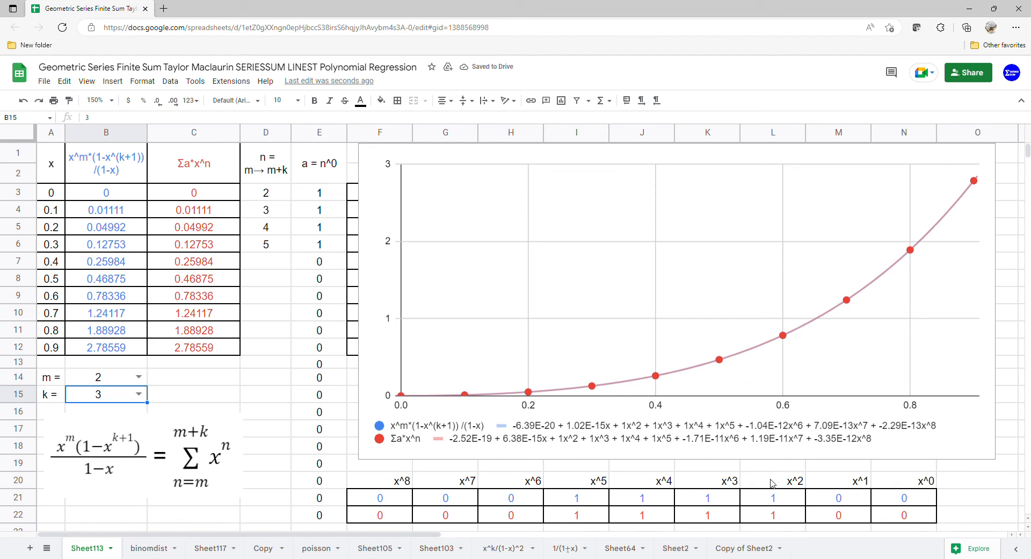
left_click_drag(771, 483, 776, 520)
left_click_drag(720, 482, 724, 519)
left_click_drag(637, 480, 633, 513)
left_click_drag(575, 480, 579, 510)
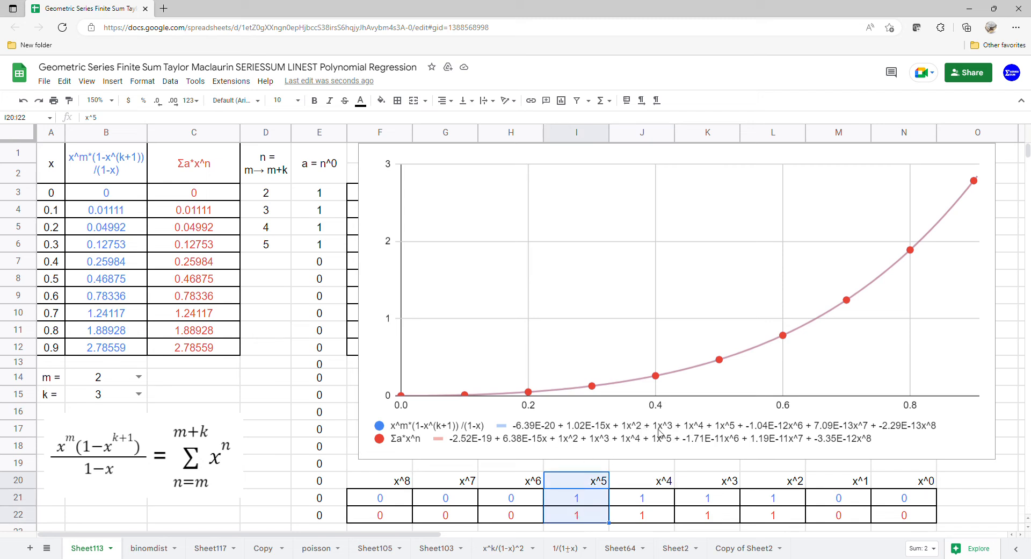
Set k to 4 for the m = 2 case and check the LINEST coefficients from x^2 through x^6.
left_click(138, 394)
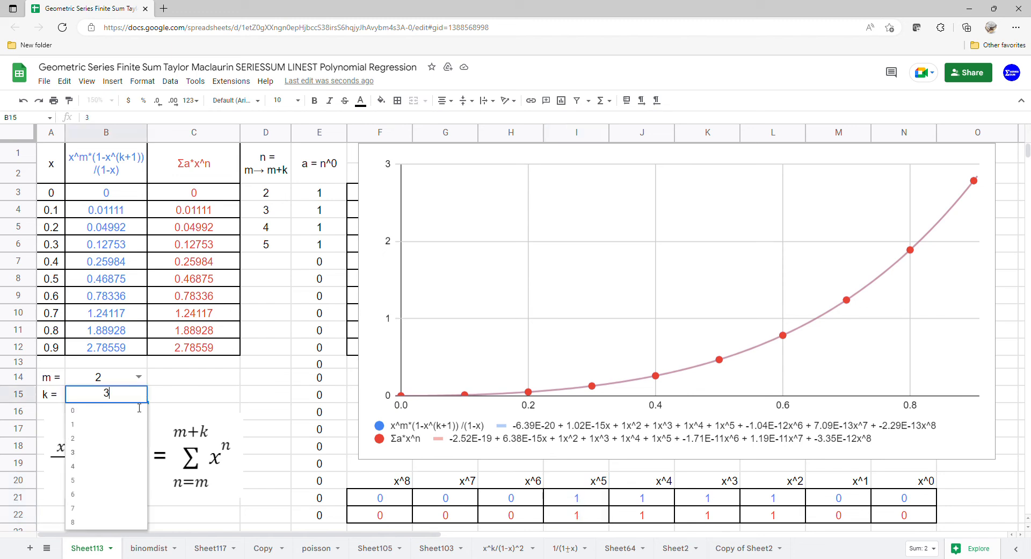
left_click(105, 474)
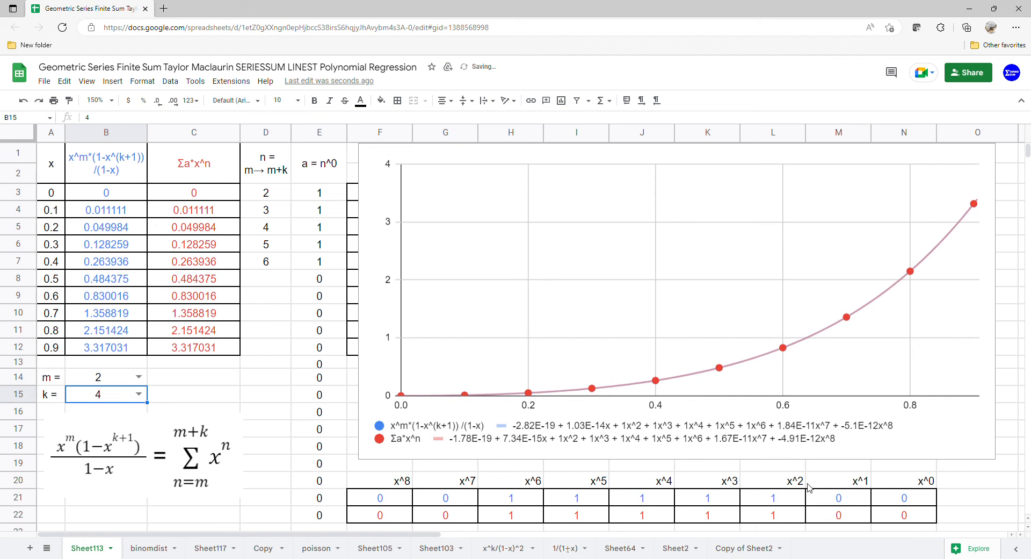
left_click_drag(805, 482, 779, 516)
left_click_drag(707, 481, 707, 504)
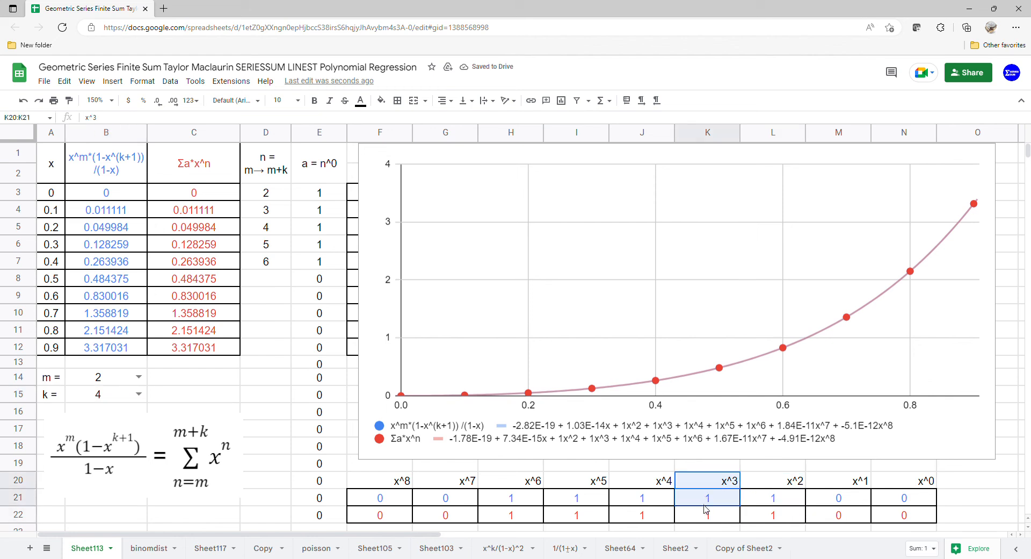
left_click_drag(636, 477, 645, 497)
left_click_drag(590, 479, 577, 511)
left_click_drag(533, 481, 528, 513)
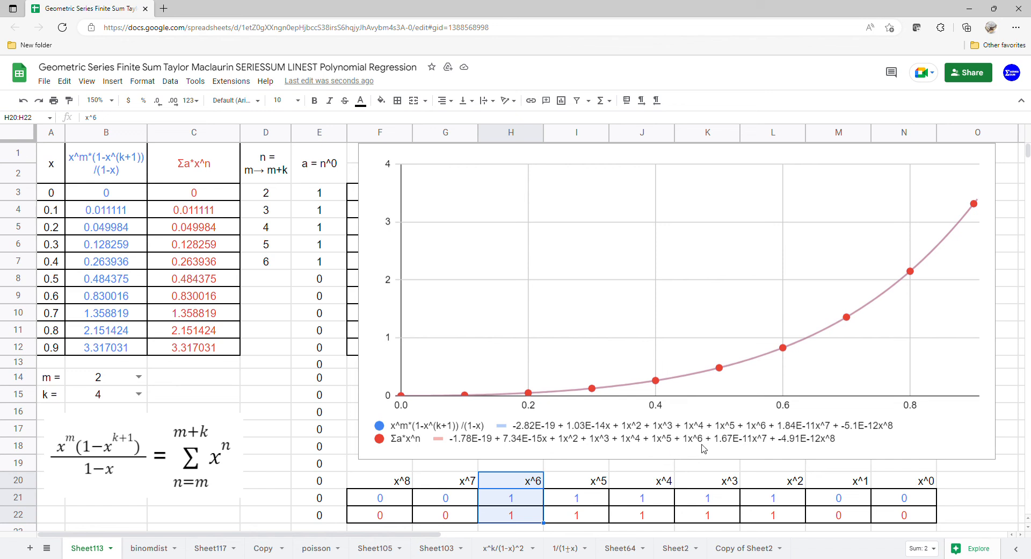
Set m to 3 and k to 0, and check the x^3 coefficients in both LINEST rows.
left_click(128, 378)
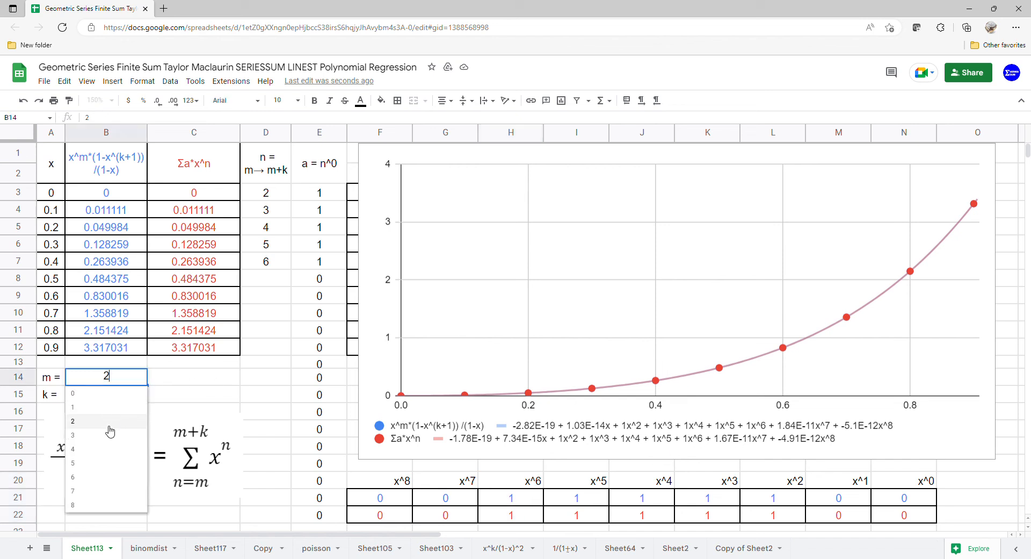
left_click(120, 416)
left_click(138, 394)
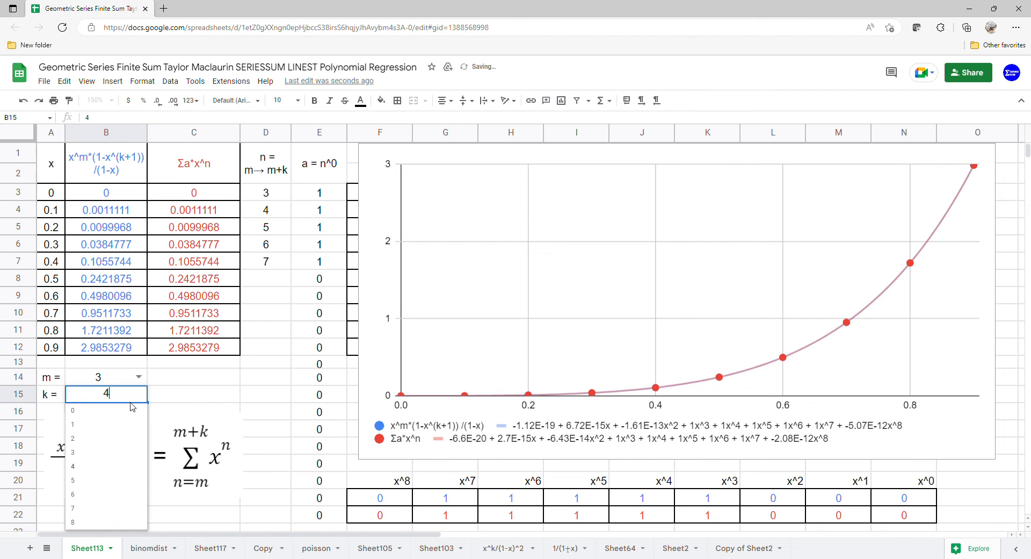
left_click(124, 418)
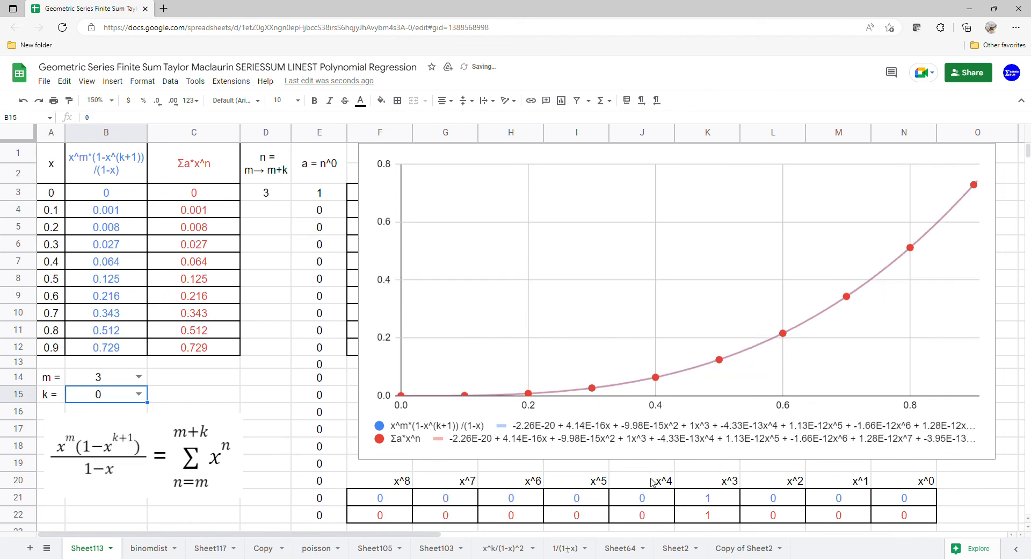
left_click_drag(710, 483, 714, 522)
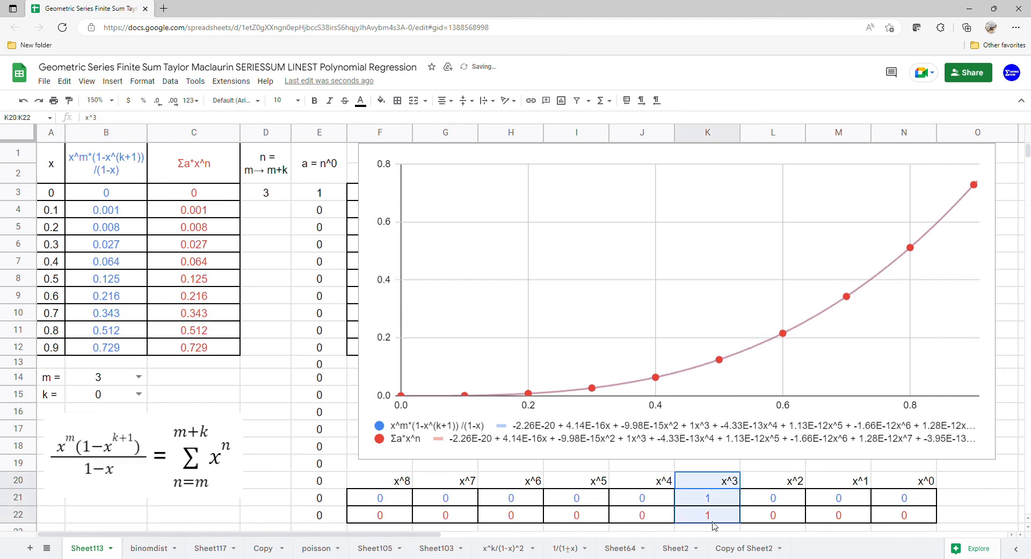
Set k to 1 for the m = 3 case and check the x^3 and x^4 LINEST coefficients.
left_click(129, 395)
left_click(114, 430)
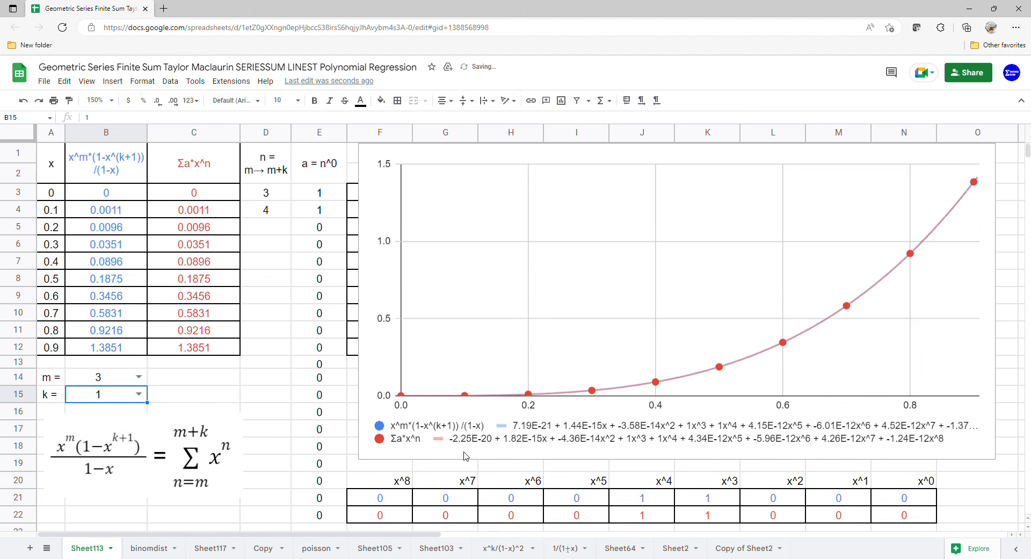
left_click_drag(684, 480, 686, 520)
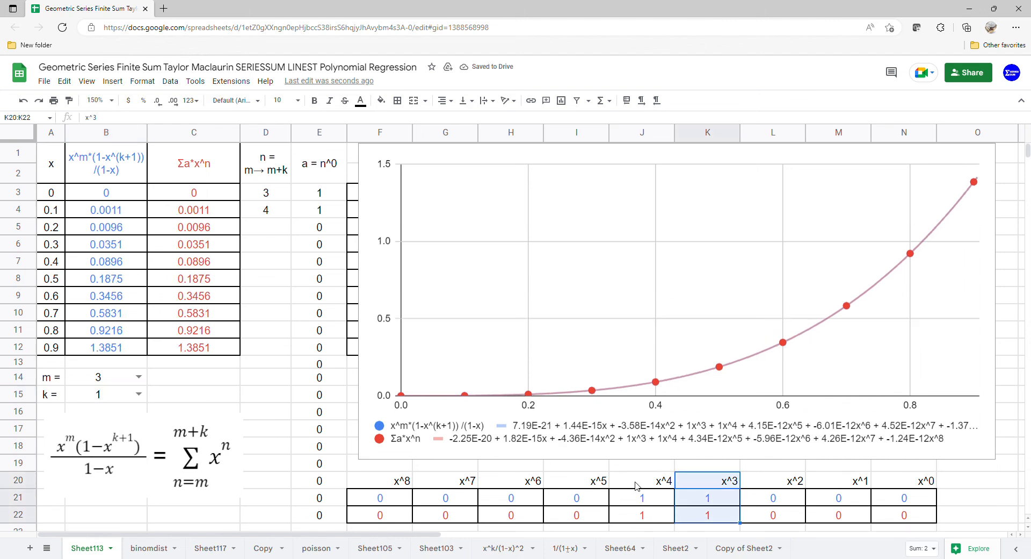
left_click_drag(637, 480, 638, 492)
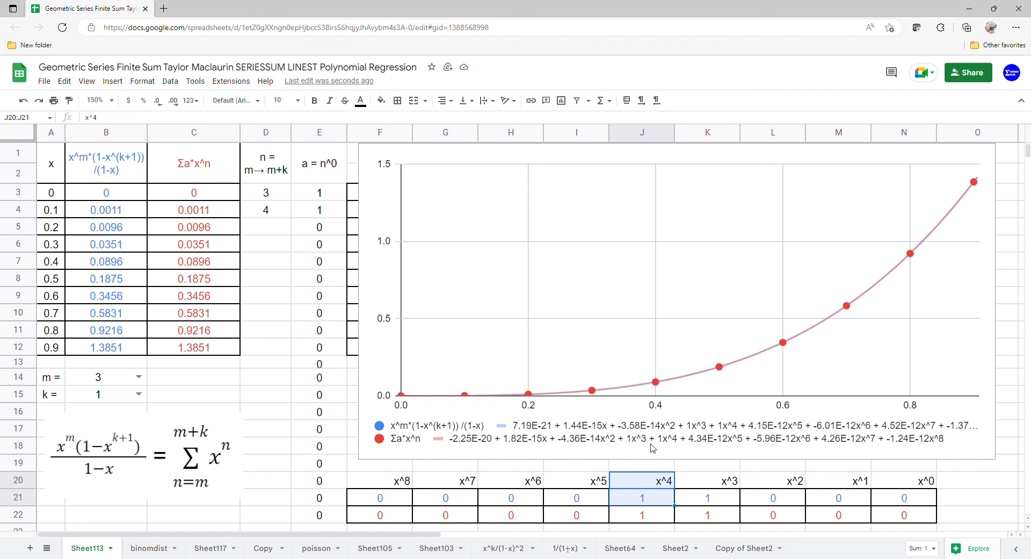
Set k to 2 for the m = 3 case and check the LINEST coefficients from x^3 through x^5.
left_click(140, 395)
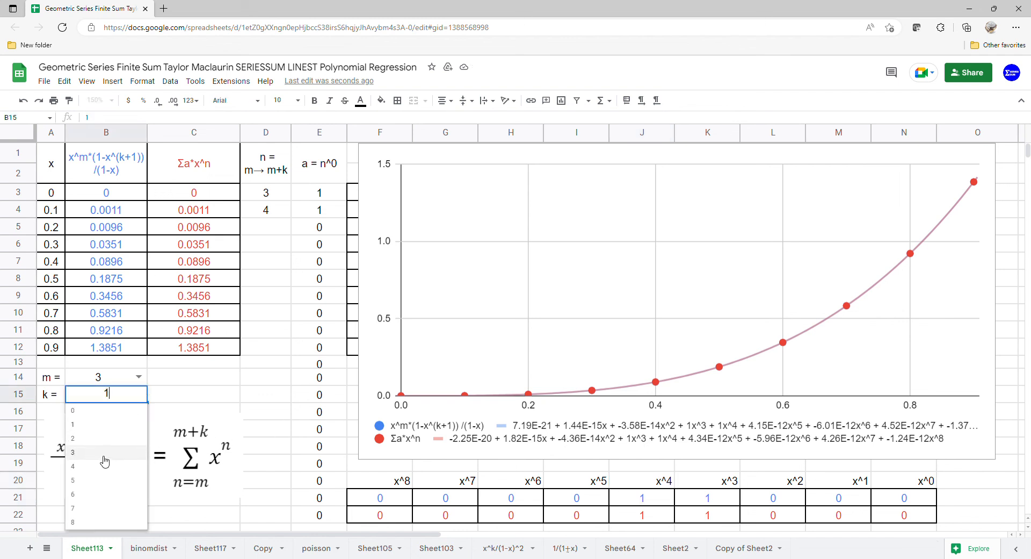
left_click(107, 445)
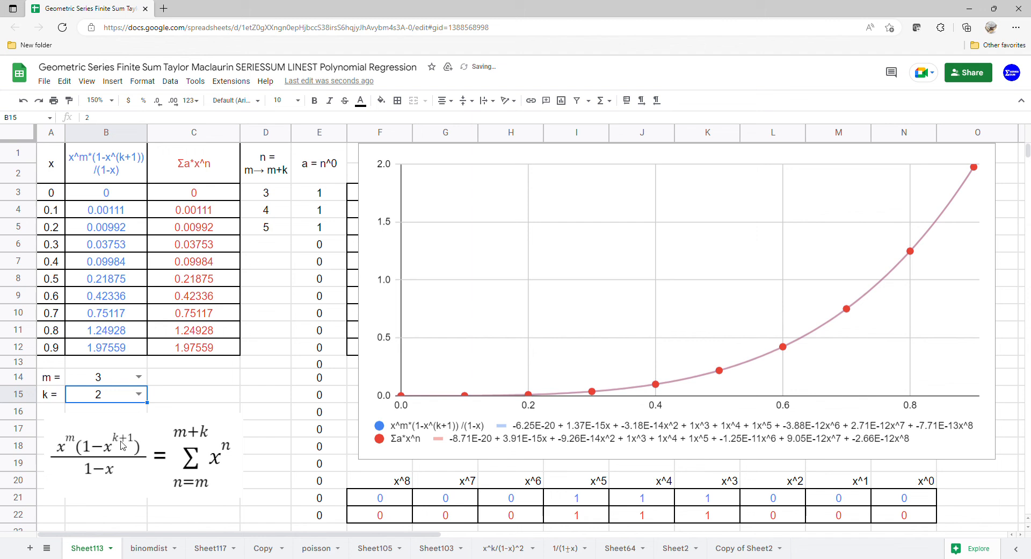
left_click_drag(708, 481, 701, 515)
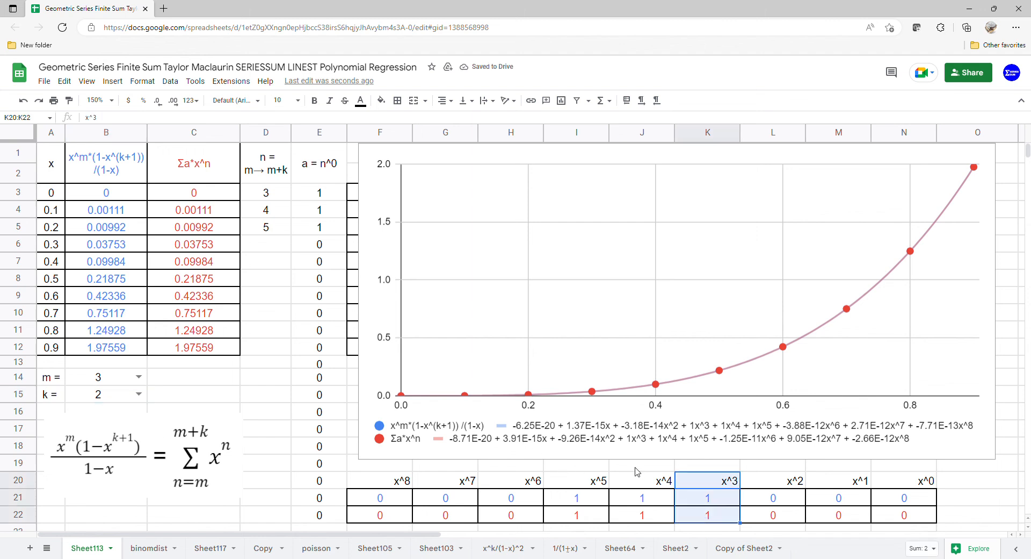
left_click_drag(636, 476, 597, 516)
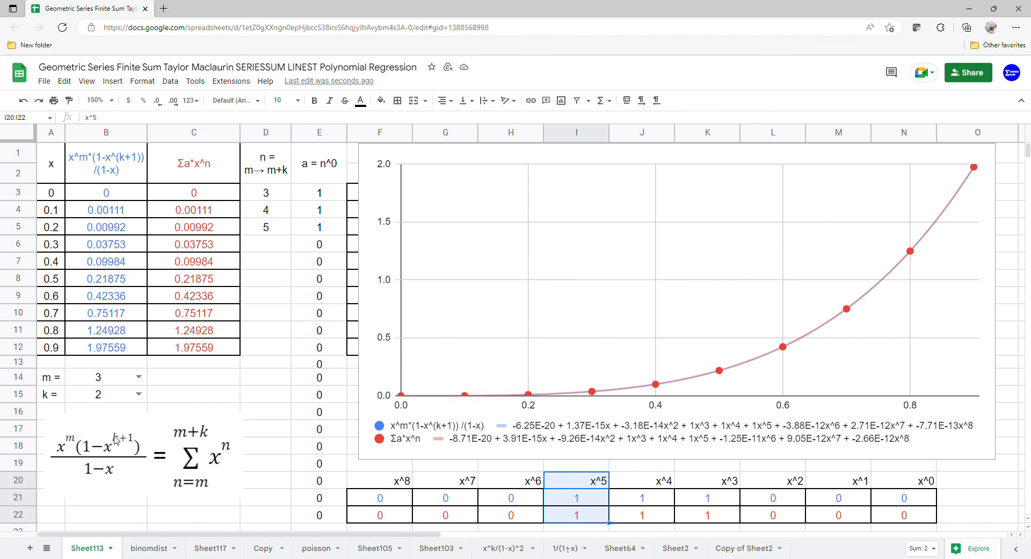
Set k to 3 for the m = 3 case and check the LINEST coefficients from x^3 through x^6.
left_click(139, 394)
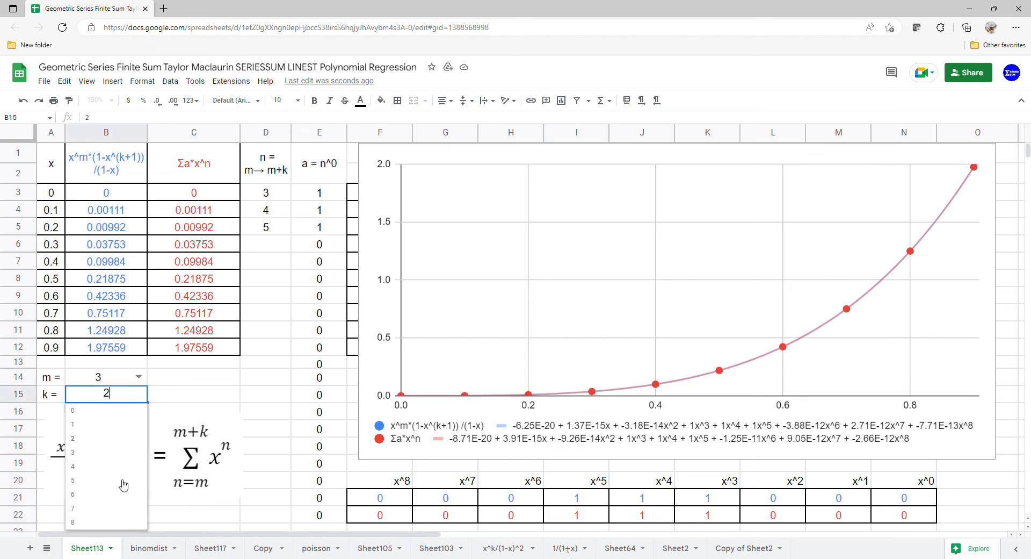
left_click(118, 452)
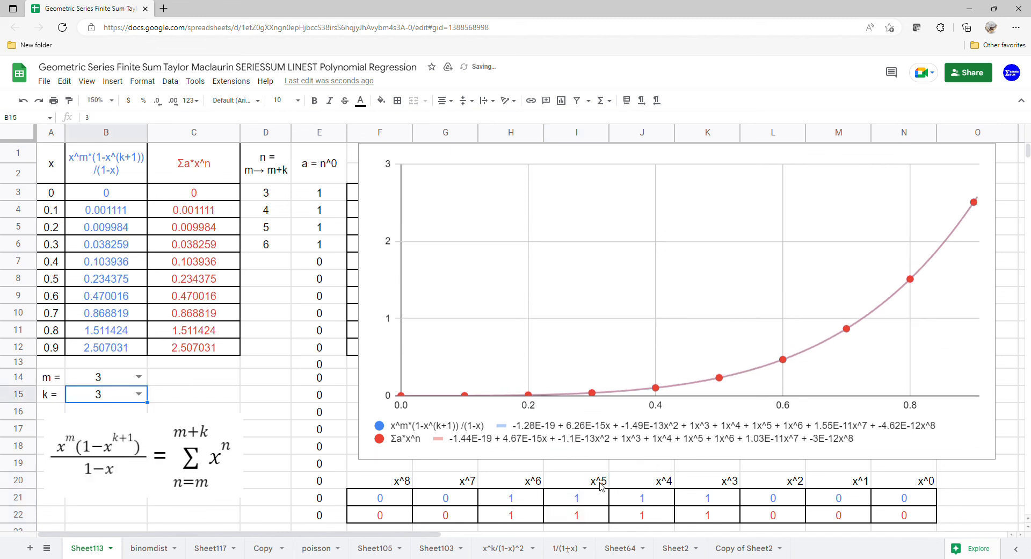
left_click_drag(726, 486, 720, 519)
left_click_drag(632, 487, 631, 518)
left_click_drag(588, 479, 585, 519)
left_click_drag(500, 479, 507, 522)
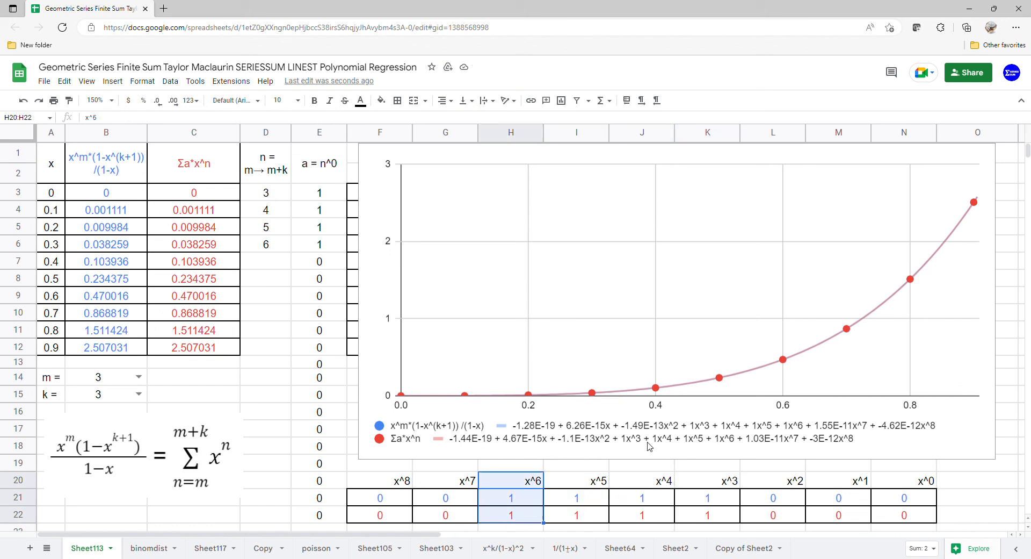